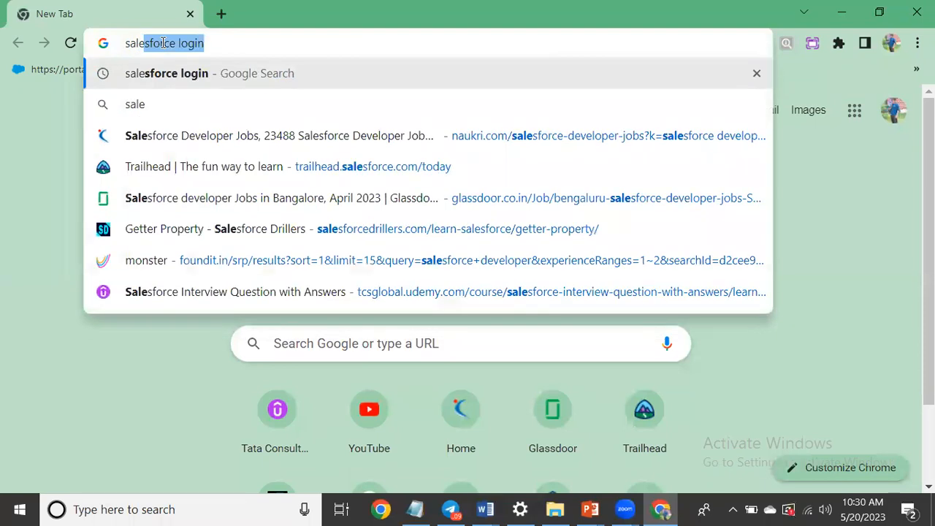
Step: Find the Salesforce login page, log in with the saved credentials and postpone the mobile phone registration
{"action": "key", "text": "Return"}
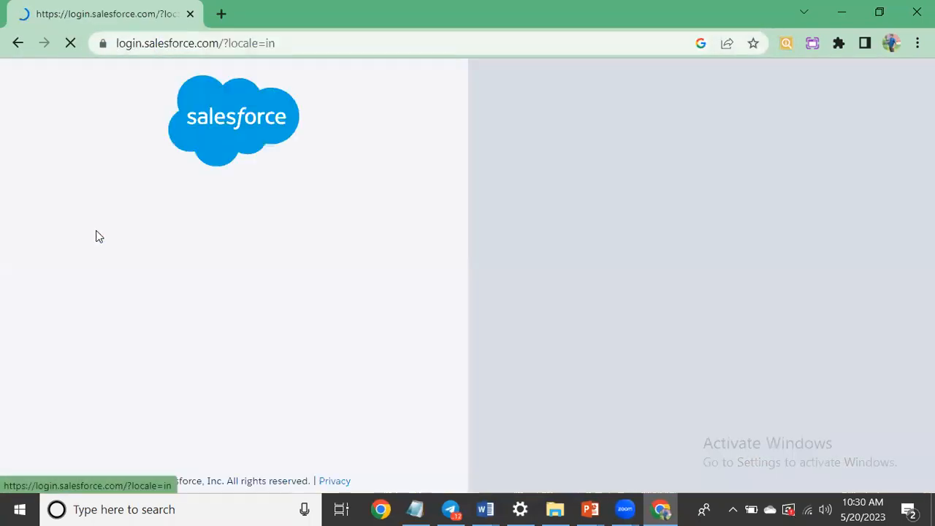
{"action": "scroll", "coordinate": [229, 348], "scroll_direction": "down", "scroll_amount": 2}
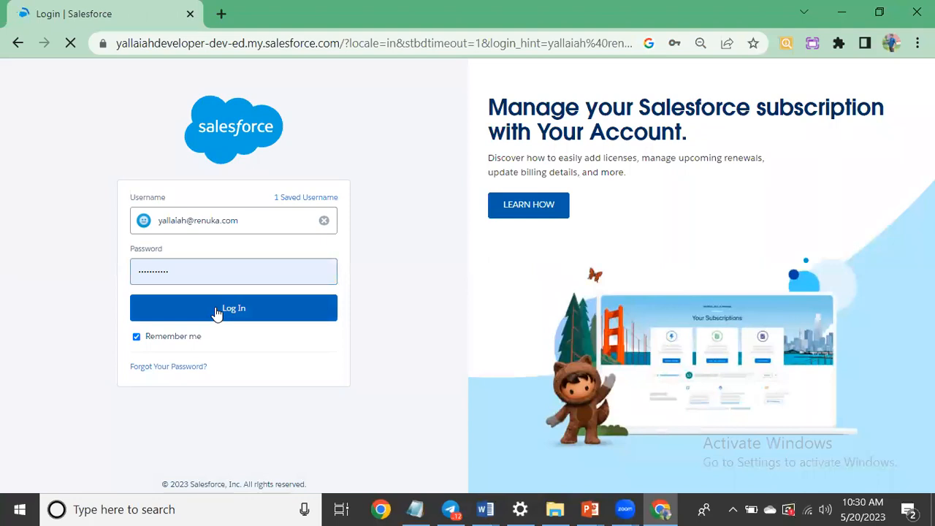
{"action": "left_click", "coordinate": [216, 309]}
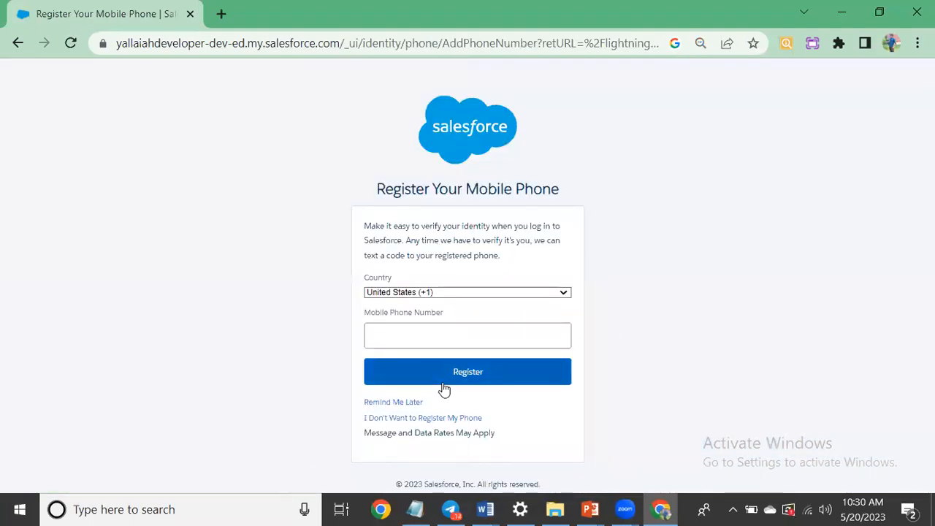
{"action": "left_click", "coordinate": [379, 407]}
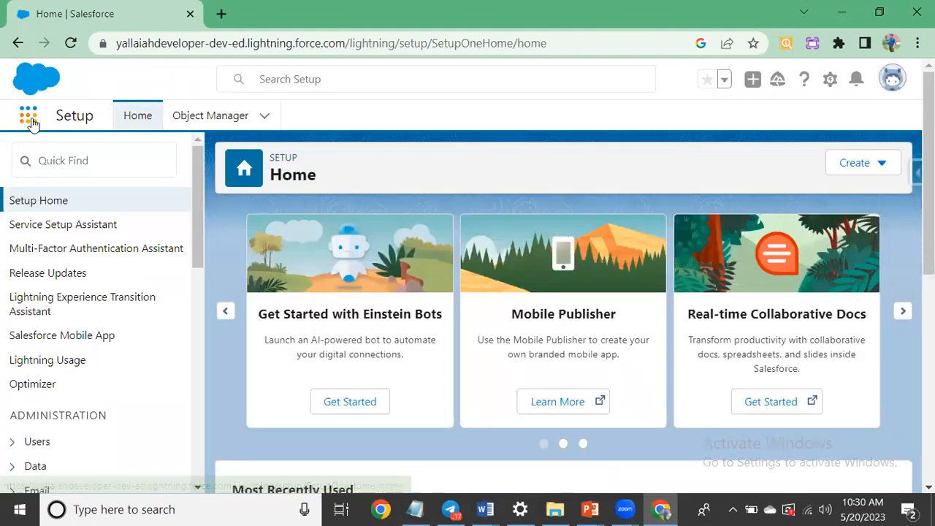
Step: Launch the Sales app by searching for "sales" and open the Accounts list
{"action": "left_click", "coordinate": [29, 116]}
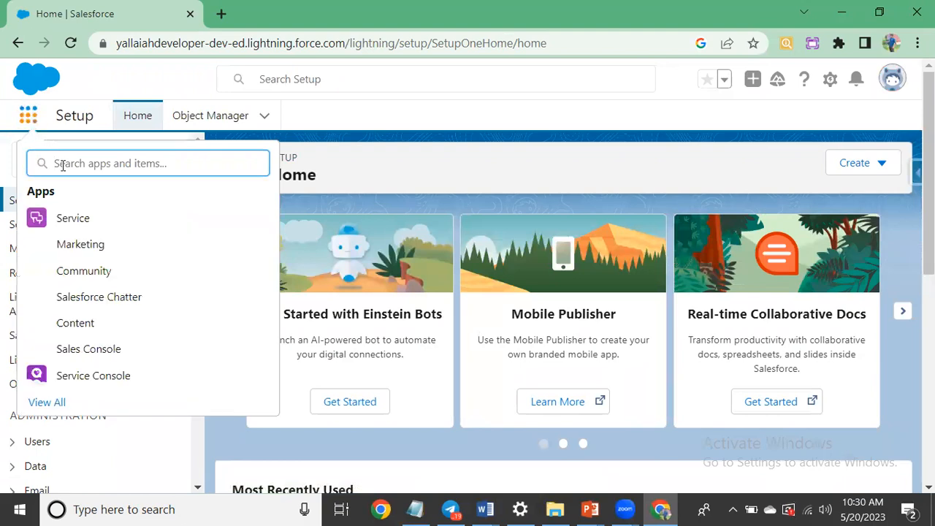
{"action": "type", "text": "sales"}
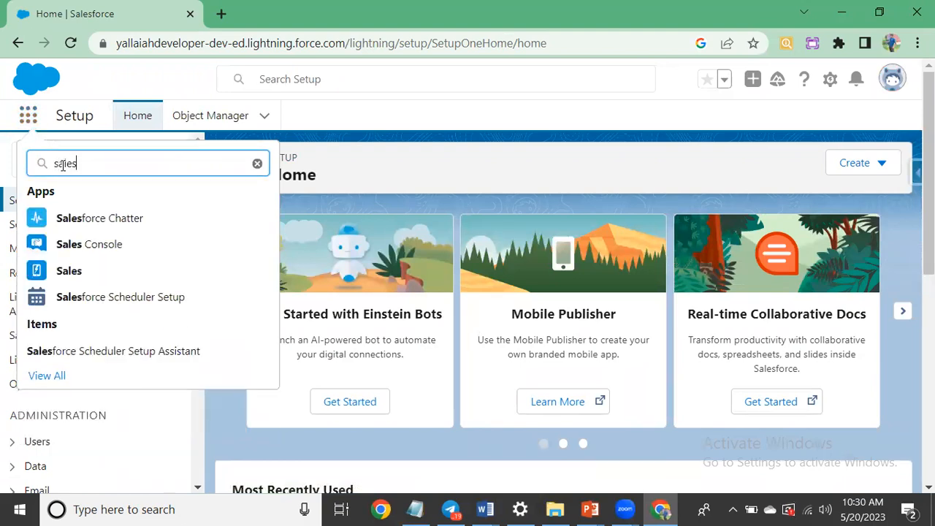
{"action": "left_click", "coordinate": [75, 270]}
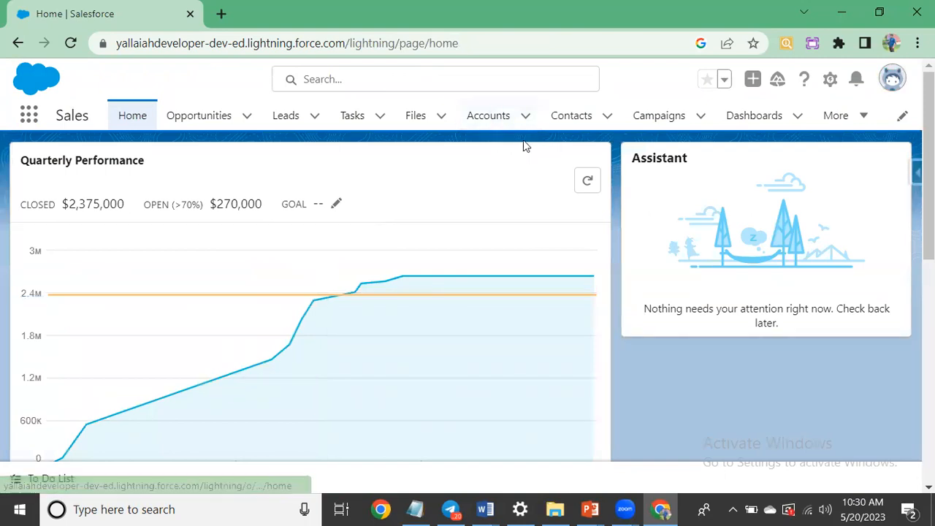
{"action": "left_click", "coordinate": [494, 117]}
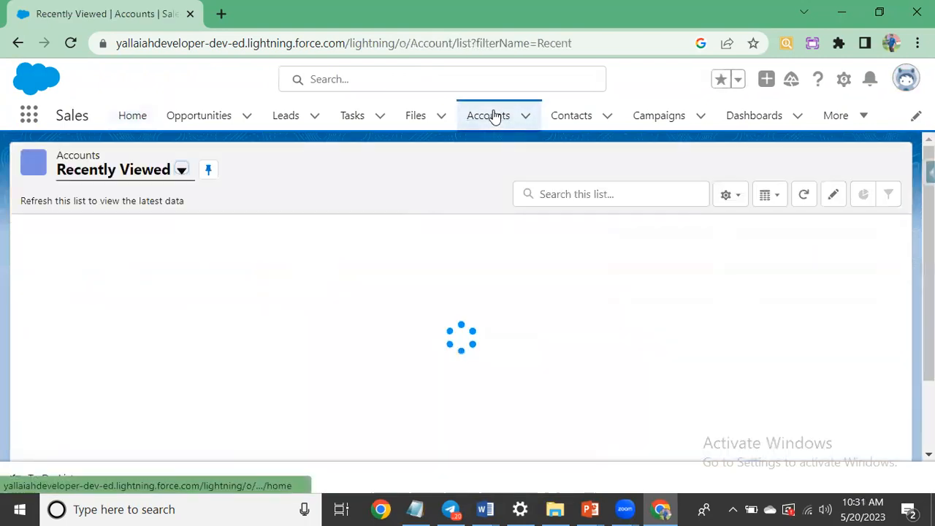
Step: Start a new account and enter 500 as its Annual Revenue
{"action": "left_click", "coordinate": [816, 163]}
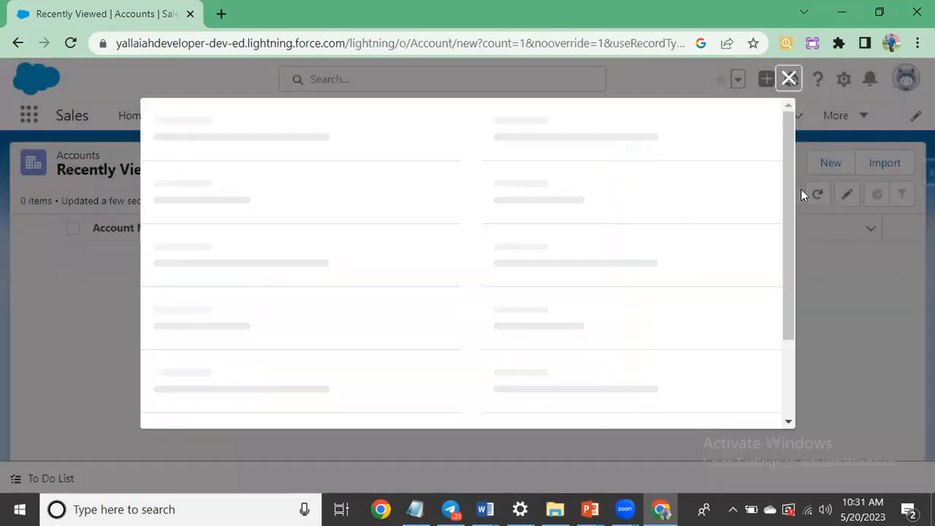
{"action": "scroll", "coordinate": [790, 181], "scroll_direction": "down", "scroll_amount": 3}
{"action": "scroll", "coordinate": [790, 168], "scroll_direction": "up", "scroll_amount": 2}
{"action": "mouse_move", "coordinate": [790, 168]}
{"action": "left_mouse_down"}
{"action": "mouse_move", "coordinate": [789, 182]}
{"action": "mouse_move", "coordinate": [789, 163]}
{"action": "left_mouse_up"}
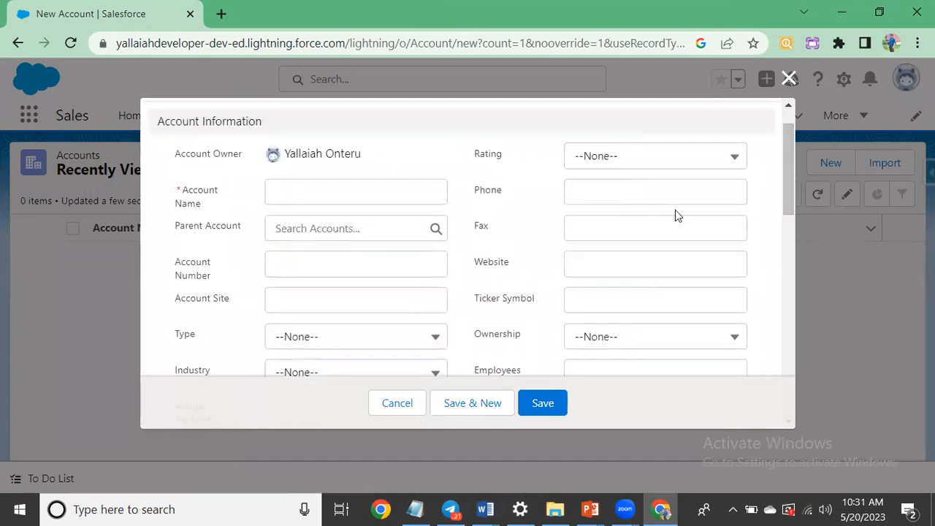
{"action": "left_click_drag", "start_coordinate": [786, 147], "coordinate": [798, 173]}
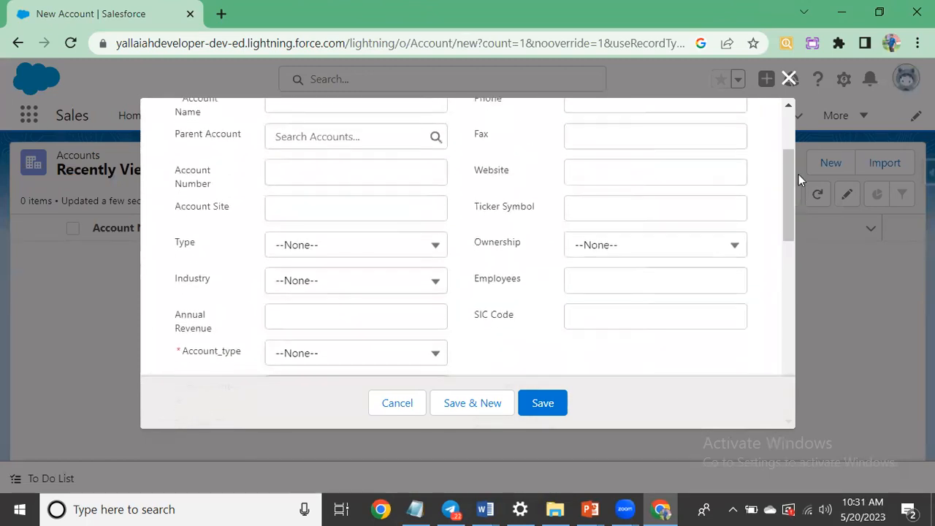
{"action": "left_click", "coordinate": [323, 316]}
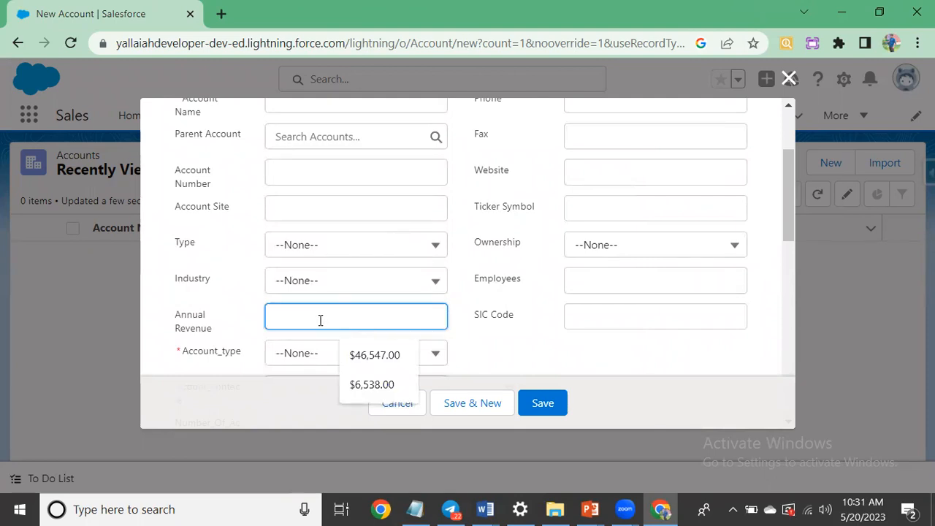
{"action": "type", "text": "500"}
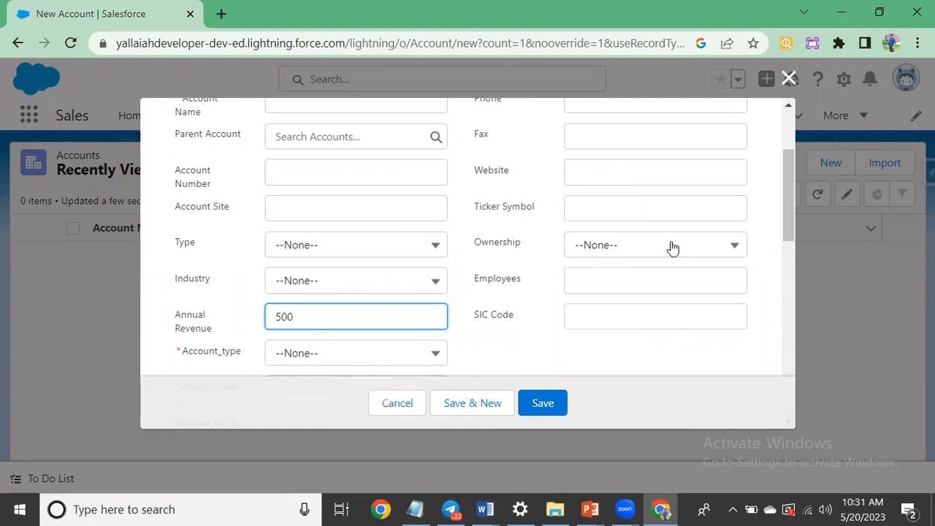
Step: Change the new account's Annual Revenue to 1000 and close the form without saving
{"action": "scroll", "coordinate": [789, 211], "scroll_direction": "up", "scroll_amount": 1}
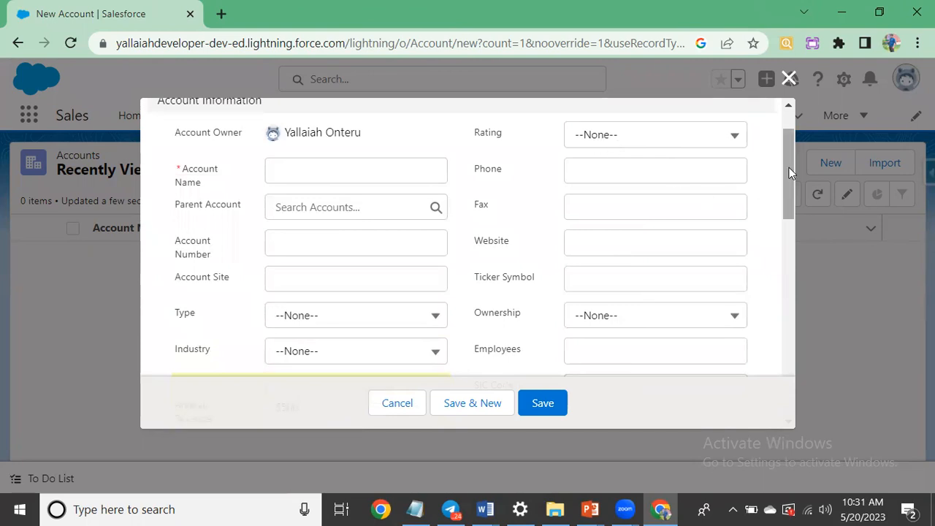
{"action": "left_click_drag", "start_coordinate": [788, 167], "coordinate": [789, 193]}
{"action": "left_click", "coordinate": [308, 311]}
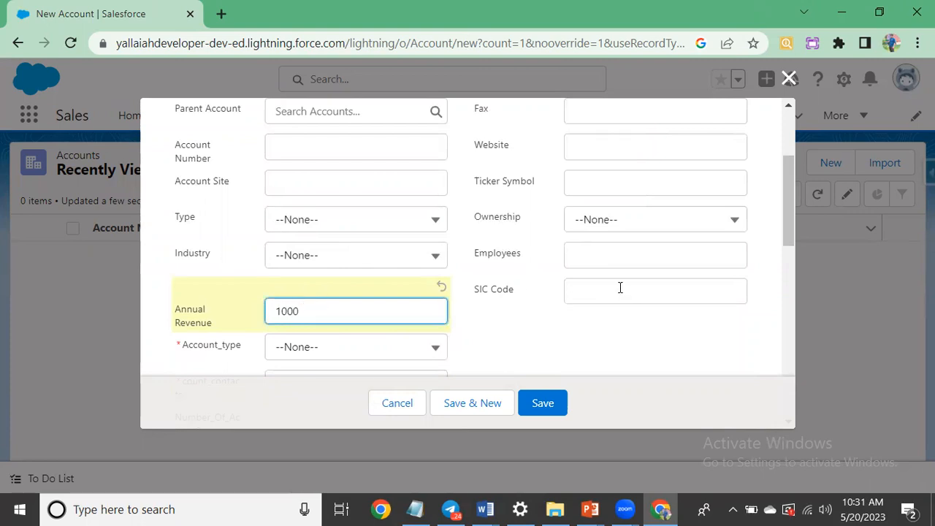
{"action": "left_click_drag", "start_coordinate": [788, 225], "coordinate": [787, 181]}
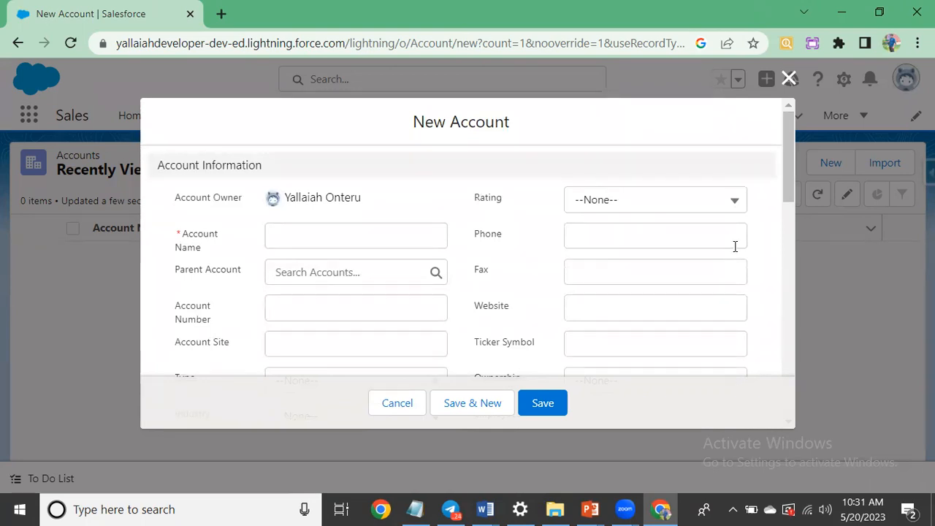
{"action": "left_click", "coordinate": [787, 78]}
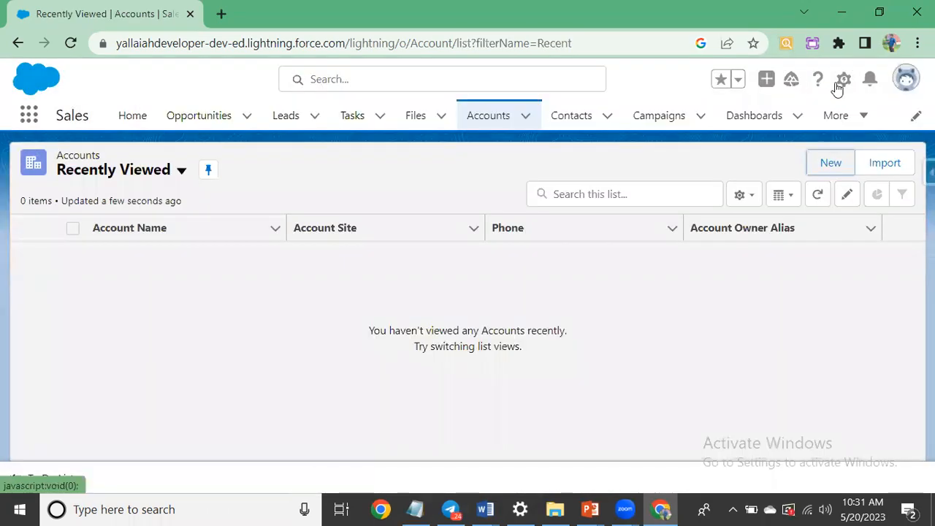
Step: Switch the account list view to All Accounts and open the apexclasstestLimited record
{"action": "left_click", "coordinate": [843, 80]}
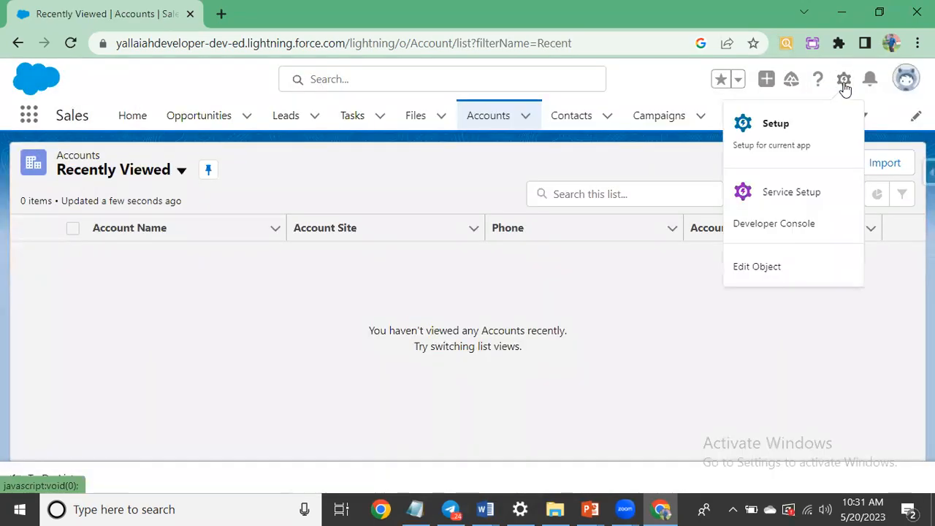
{"action": "left_click", "coordinate": [446, 183]}
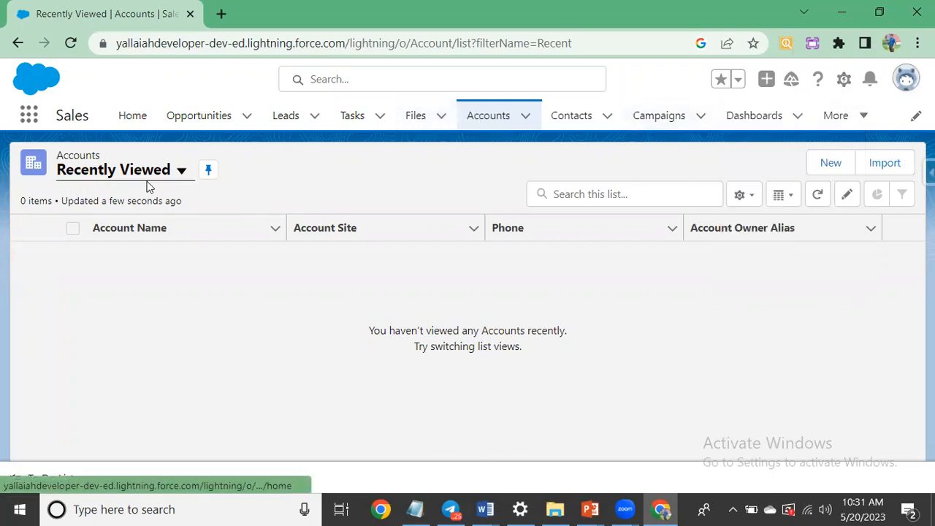
{"action": "left_click", "coordinate": [181, 170]}
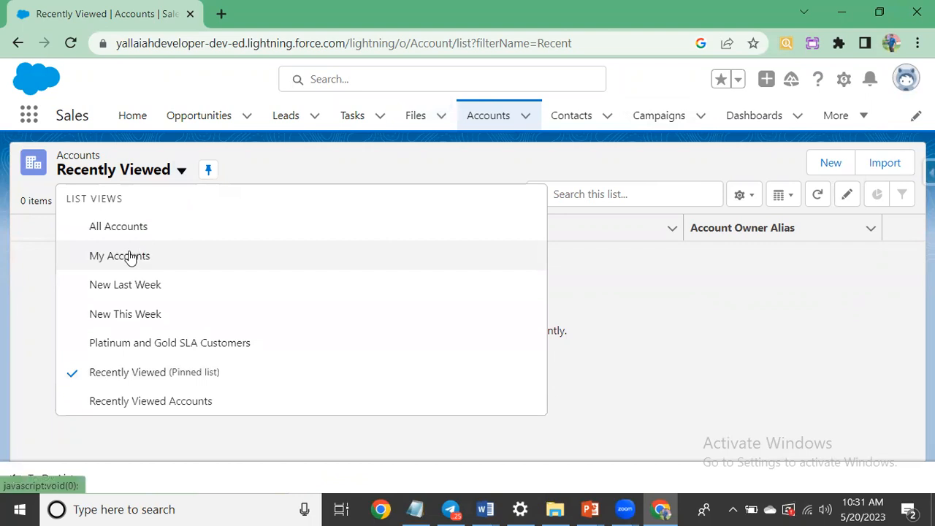
{"action": "left_click", "coordinate": [127, 230]}
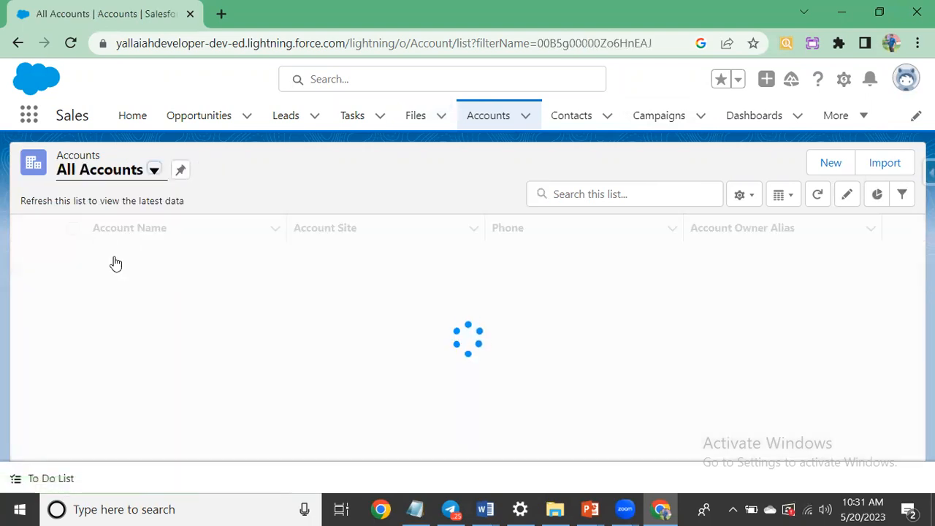
{"action": "left_click", "coordinate": [118, 254]}
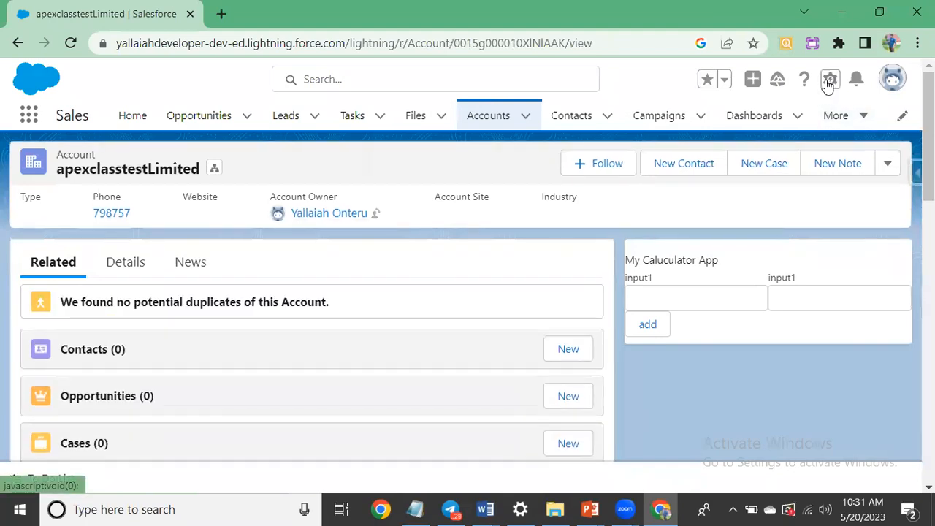
Step: Open the account's record page for editing and select the Record Detail component on its Details tab
{"action": "left_click", "coordinate": [829, 81]}
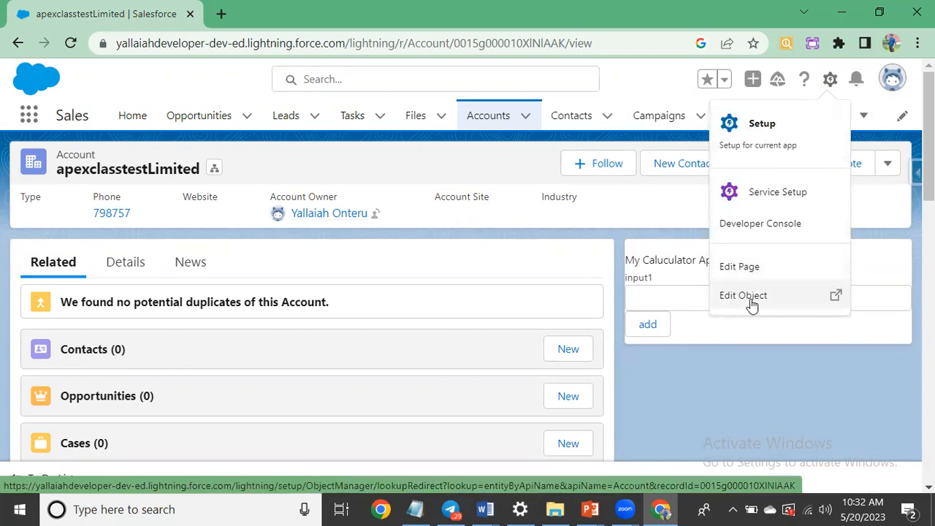
{"action": "left_click", "coordinate": [730, 269]}
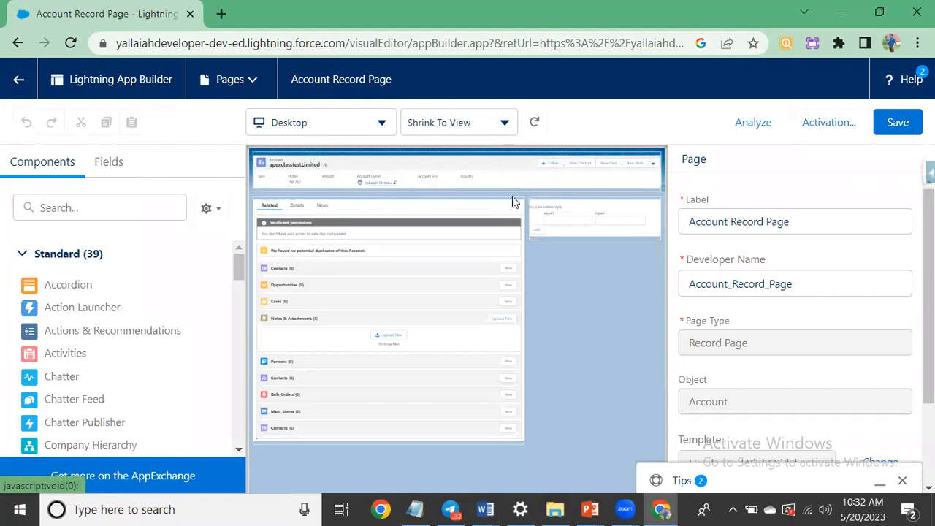
{"action": "left_click", "coordinate": [296, 209]}
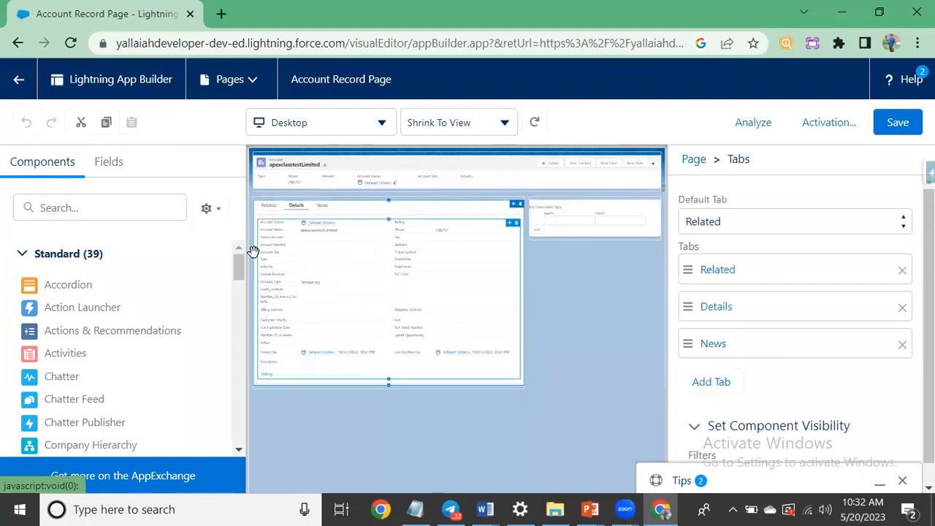
{"action": "left_click", "coordinate": [304, 260]}
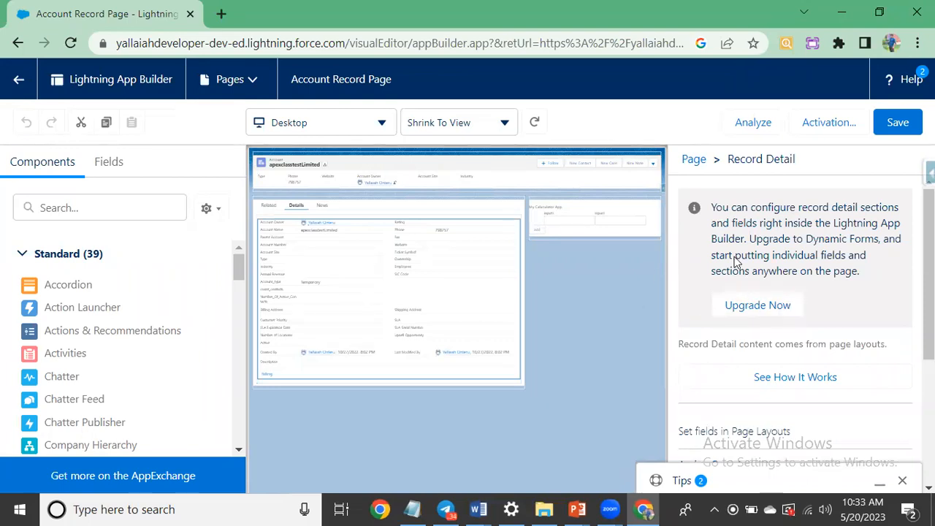
Step: Start the upgrade to Dynamic Forms and enable migrating fields and sections into an Accordion component
{"action": "left_click", "coordinate": [748, 307]}
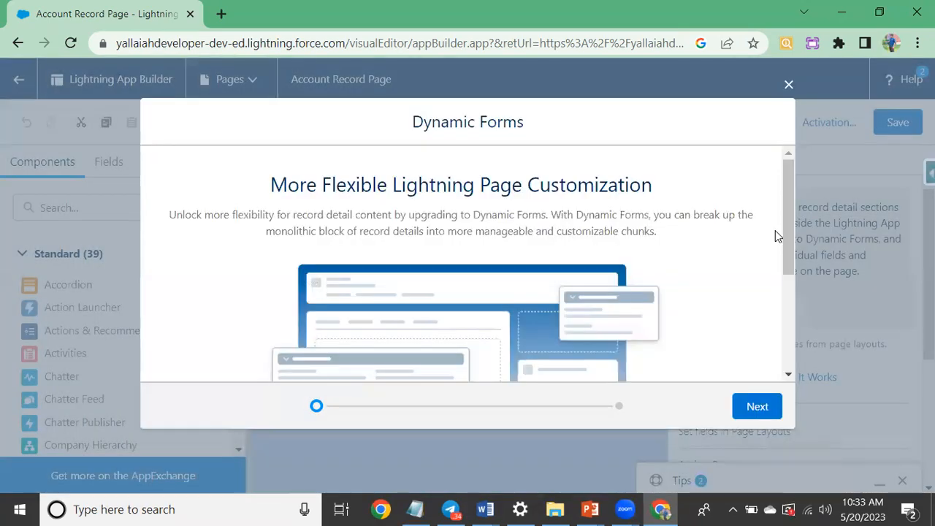
{"action": "left_click_drag", "start_coordinate": [786, 222], "coordinate": [789, 294]}
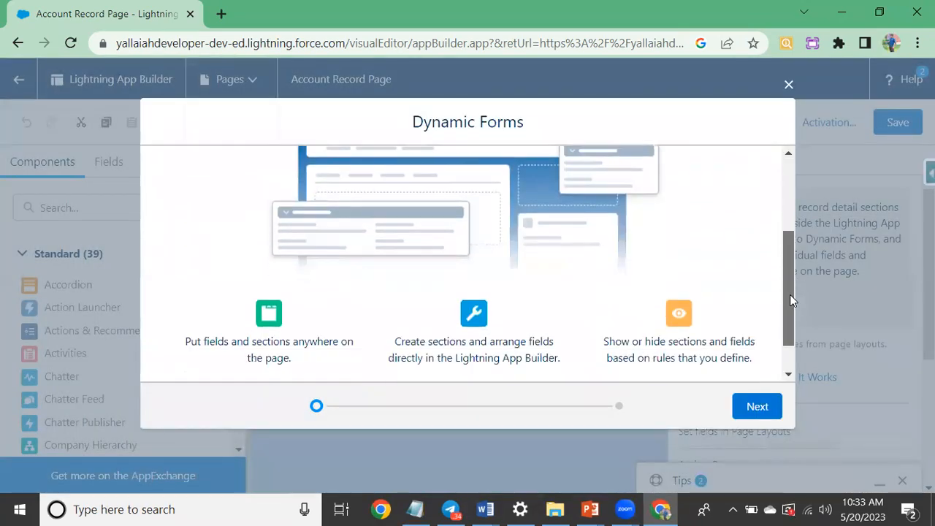
{"action": "left_click", "coordinate": [755, 408]}
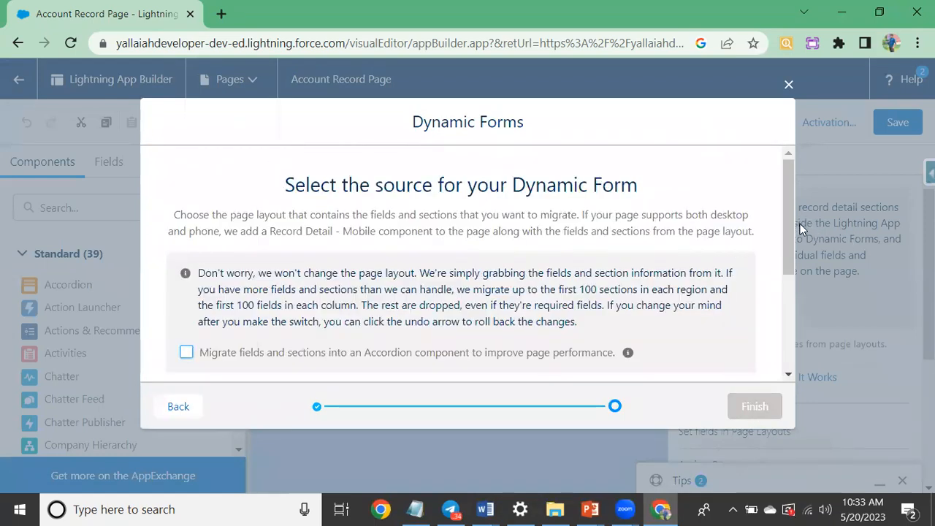
{"action": "left_click_drag", "start_coordinate": [787, 226], "coordinate": [792, 326]}
{"action": "left_click_drag", "start_coordinate": [788, 281], "coordinate": [787, 232]}
{"action": "left_click", "coordinate": [187, 224]}
{"action": "left_click_drag", "start_coordinate": [788, 241], "coordinate": [789, 270]}
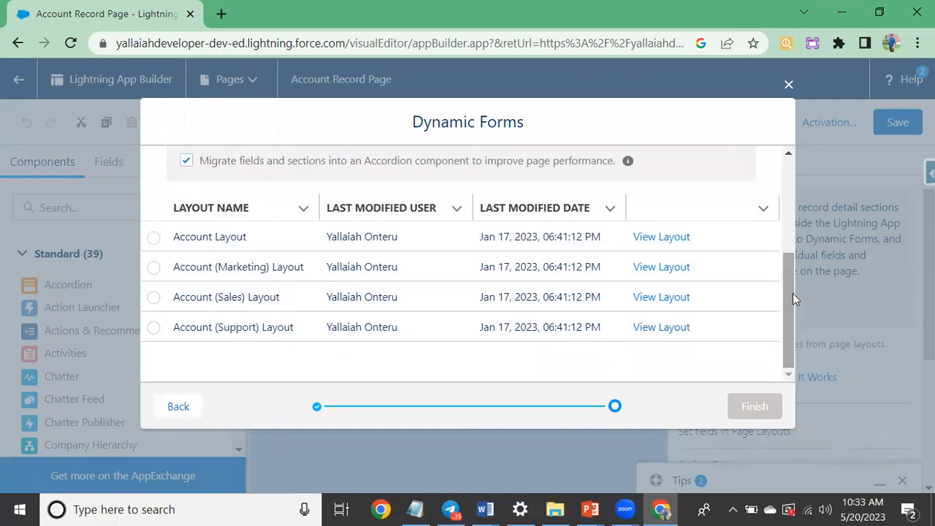
Step: Migrate the Account (Sales) Layout as the Dynamic Forms source and review the resulting accordion's settings
{"action": "left_click", "coordinate": [154, 238]}
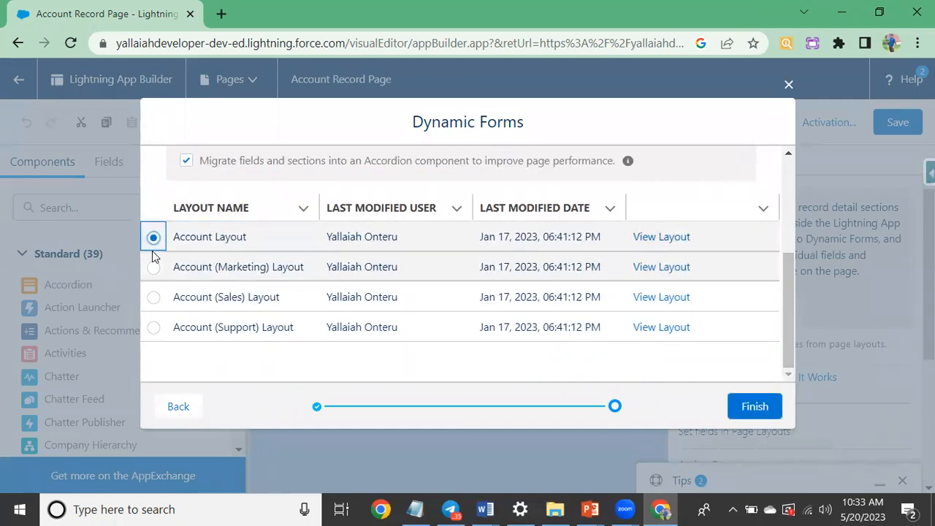
{"action": "left_click", "coordinate": [154, 267]}
{"action": "left_click", "coordinate": [155, 298]}
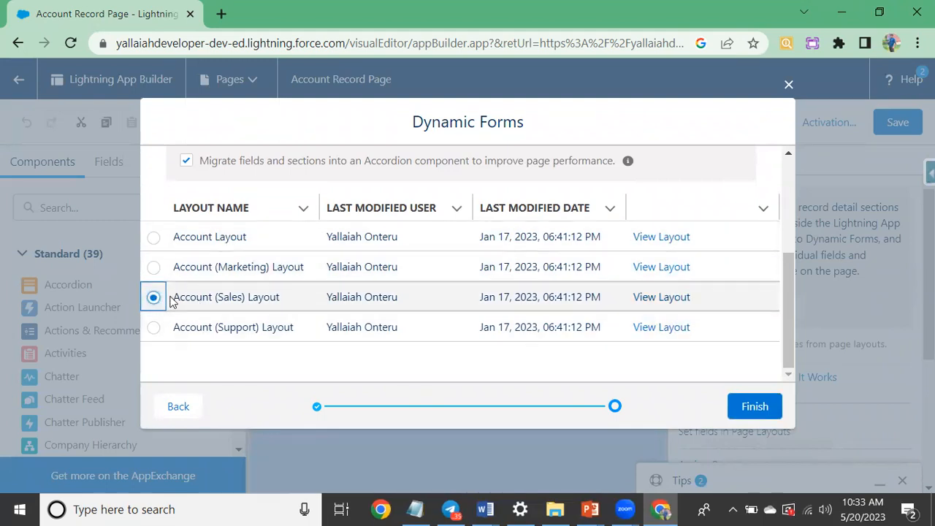
{"action": "left_click", "coordinate": [756, 413]}
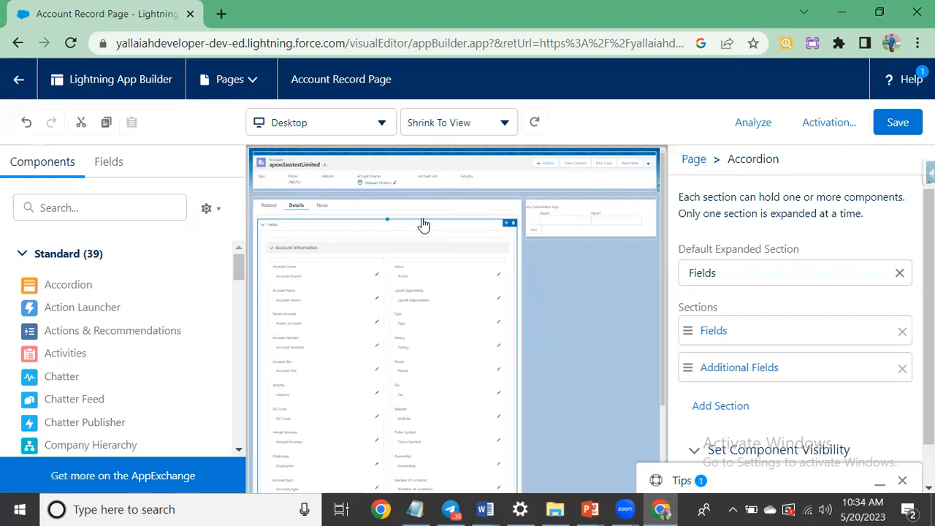
{"action": "left_click", "coordinate": [280, 232]}
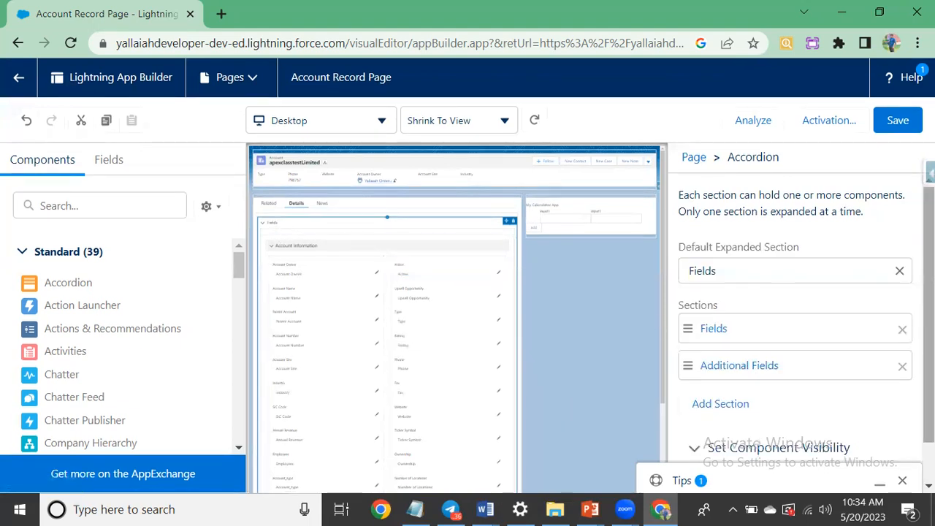
{"action": "scroll", "coordinate": [795, 306], "scroll_direction": "down", "scroll_amount": 1}
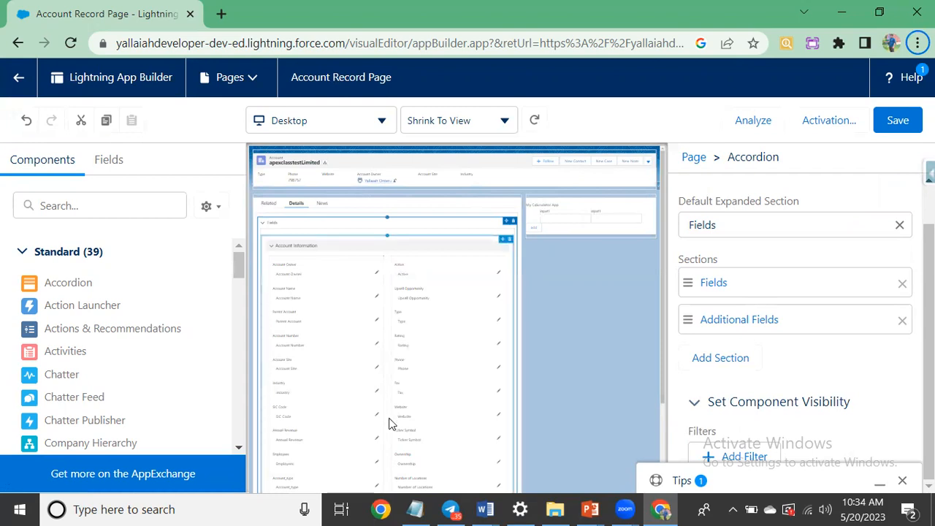
Step: Select the accordion that holds the migrated fields and review its sections and component visibility settings
{"action": "left_click", "coordinate": [547, 286]}
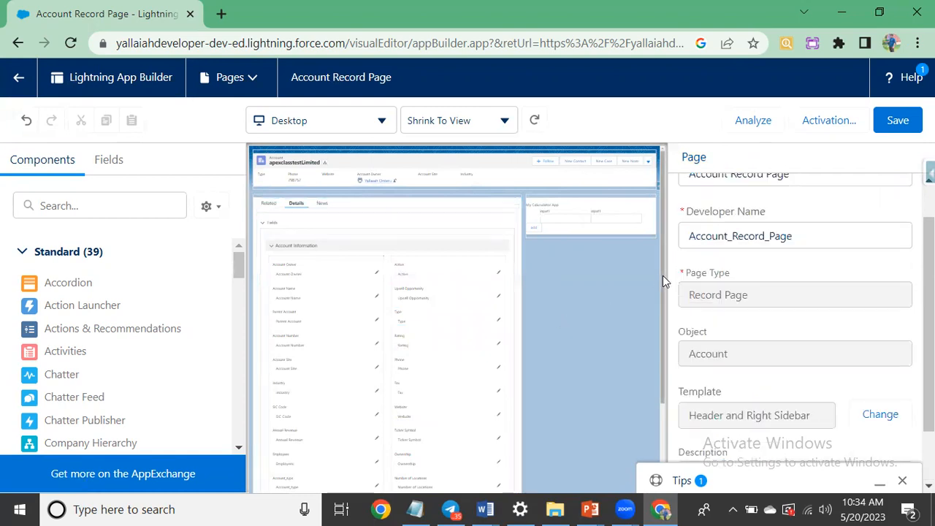
{"action": "left_click_drag", "start_coordinate": [662, 275], "coordinate": [664, 315]}
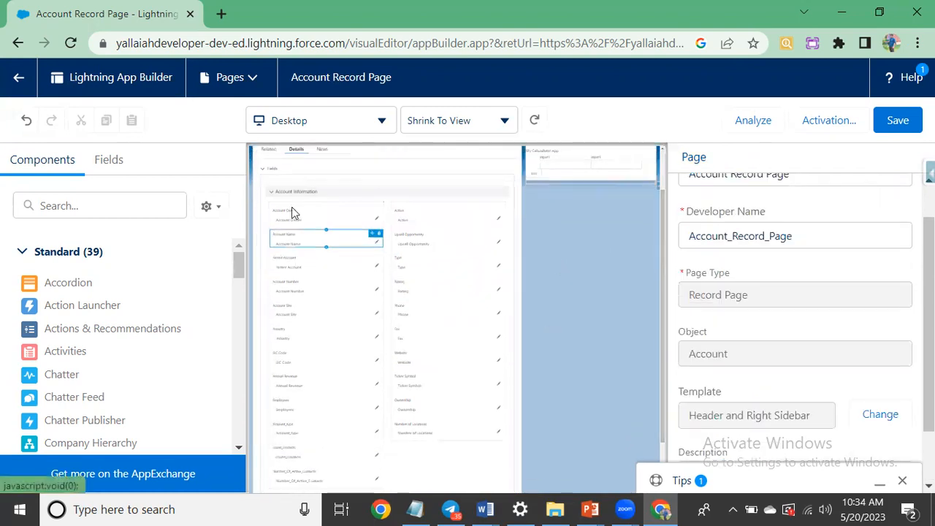
{"action": "left_click", "coordinate": [276, 174]}
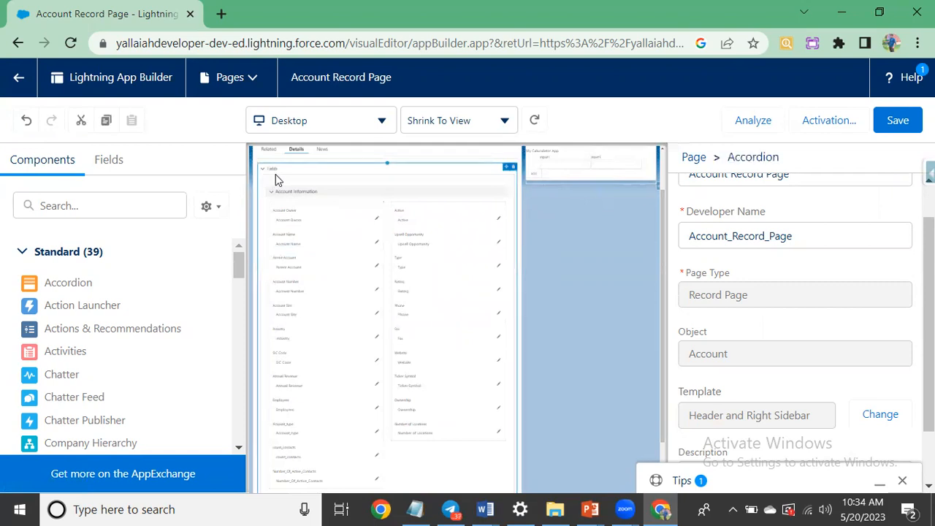
{"action": "scroll", "coordinate": [781, 362], "scroll_direction": "down", "scroll_amount": 1}
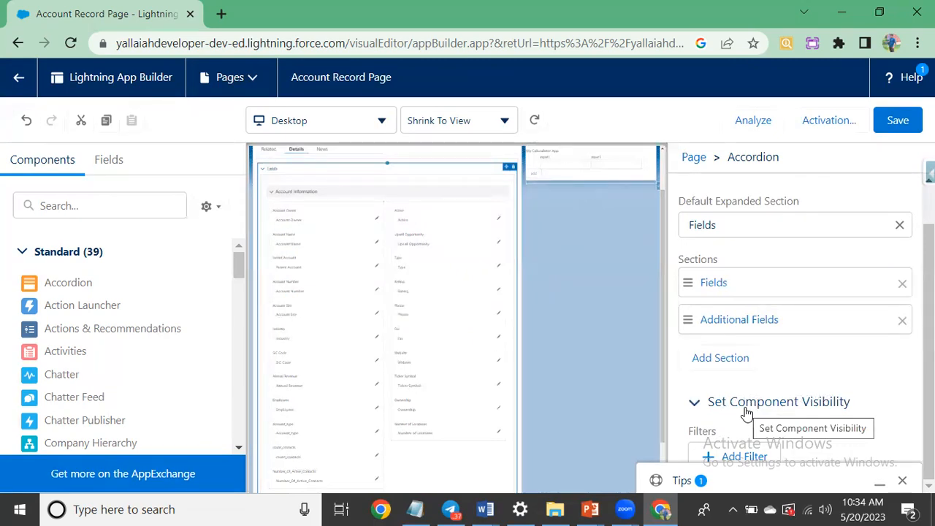
Step: Move the Rating field into the first column of Account Information and place Annual Revenue between SIC Code and Rating
{"action": "left_click", "coordinate": [416, 290]}
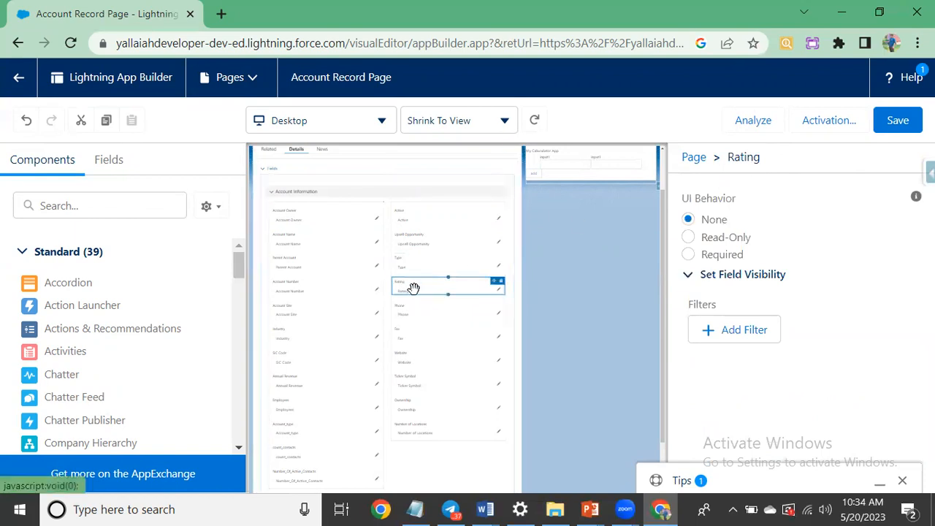
{"action": "left_click_drag", "start_coordinate": [415, 286], "coordinate": [289, 380]}
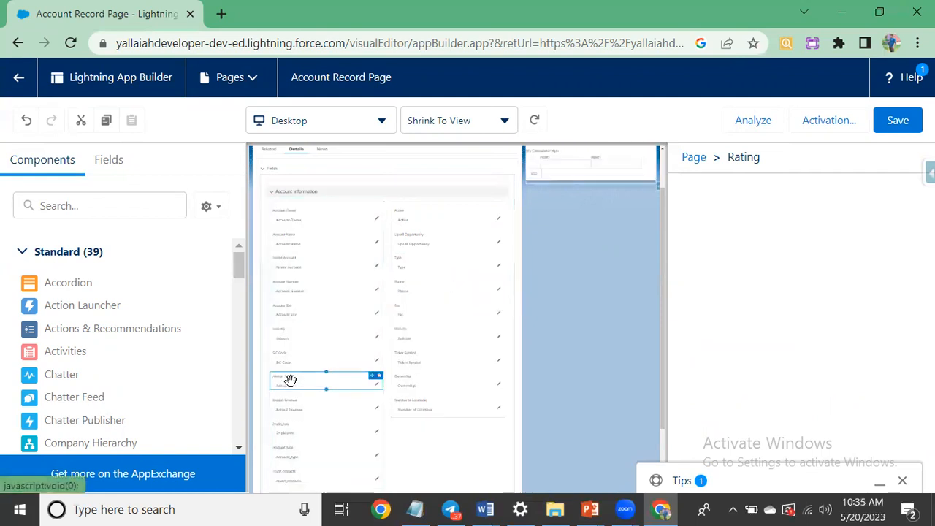
{"action": "left_click", "coordinate": [287, 405]}
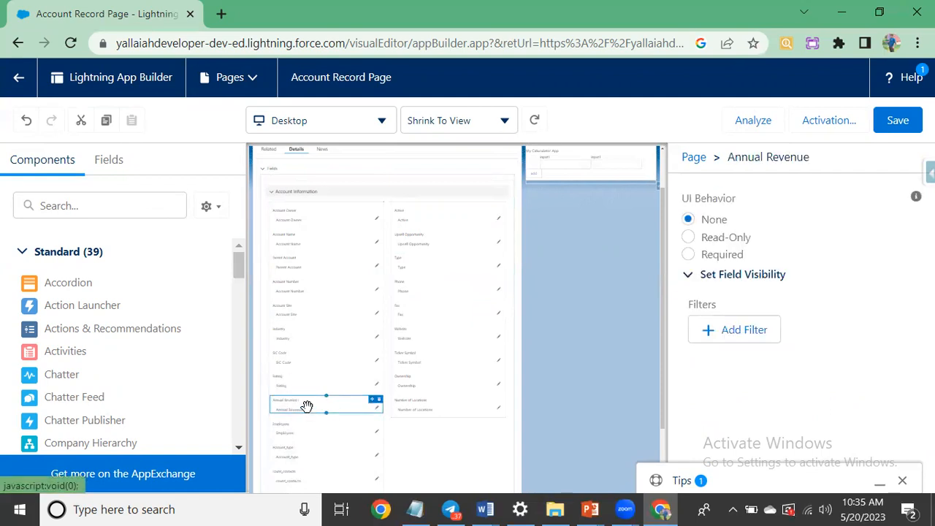
{"action": "left_click", "coordinate": [324, 406]}
{"action": "left_click_drag", "start_coordinate": [329, 415], "coordinate": [305, 376]}
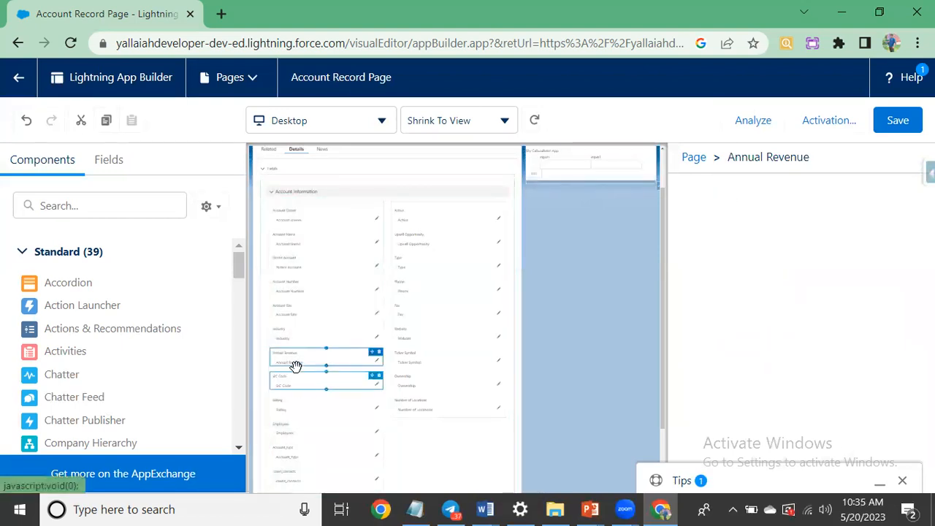
{"action": "left_click", "coordinate": [285, 404]}
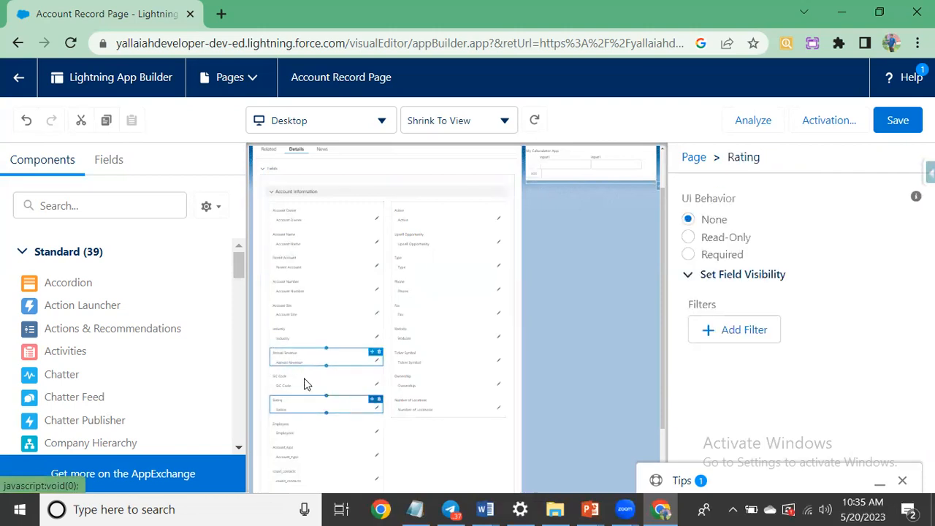
{"action": "left_click", "coordinate": [290, 356]}
{"action": "left_click_drag", "start_coordinate": [289, 355], "coordinate": [299, 387]}
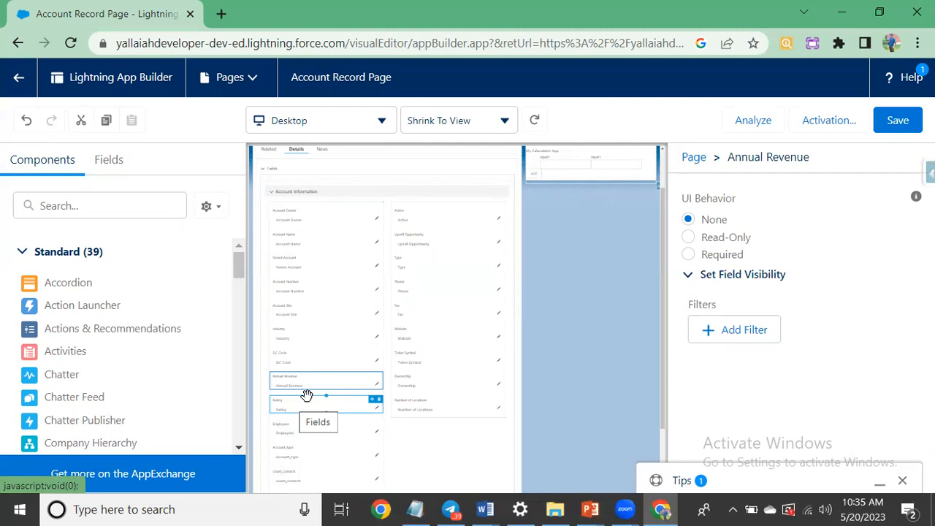
{"action": "left_click", "coordinate": [660, 216]}
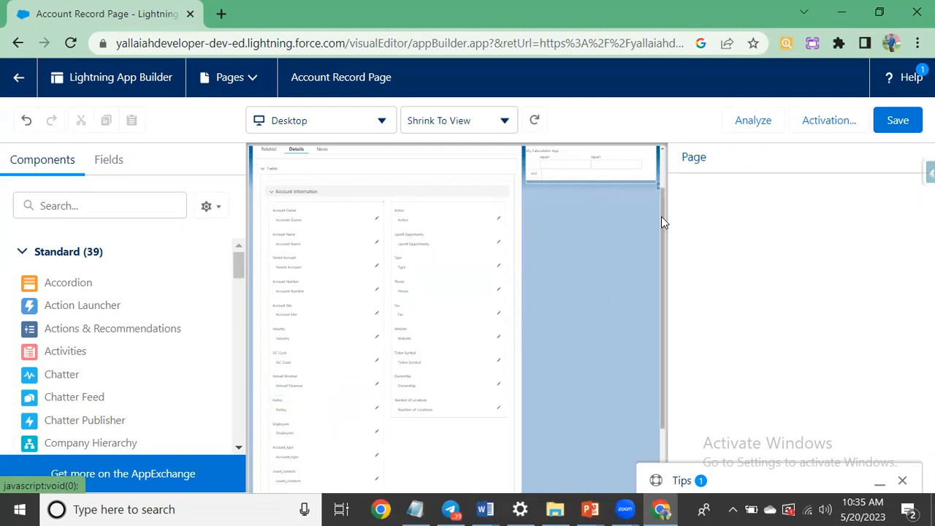
Step: Add a visibility filter to the Rating field: Annual Revenue Greater Than or Equal 1000
{"action": "left_click", "coordinate": [292, 403]}
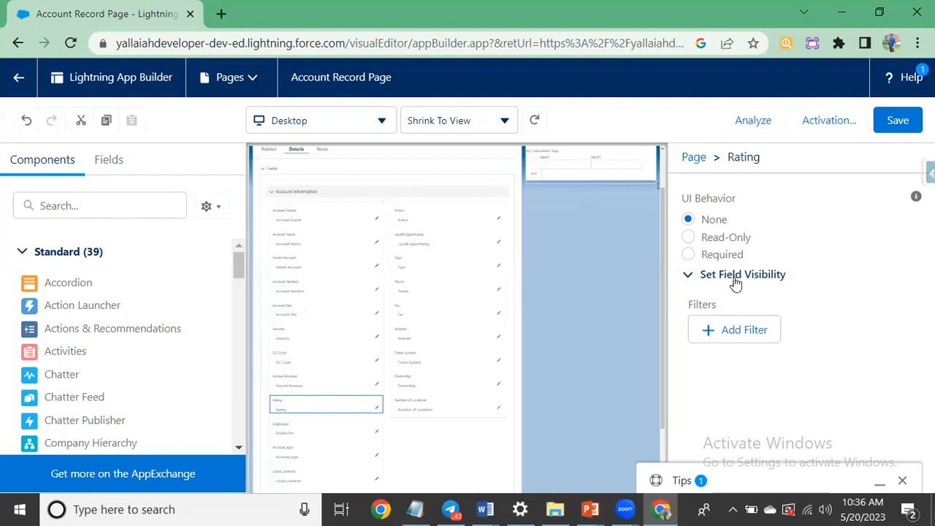
{"action": "left_click", "coordinate": [713, 328]}
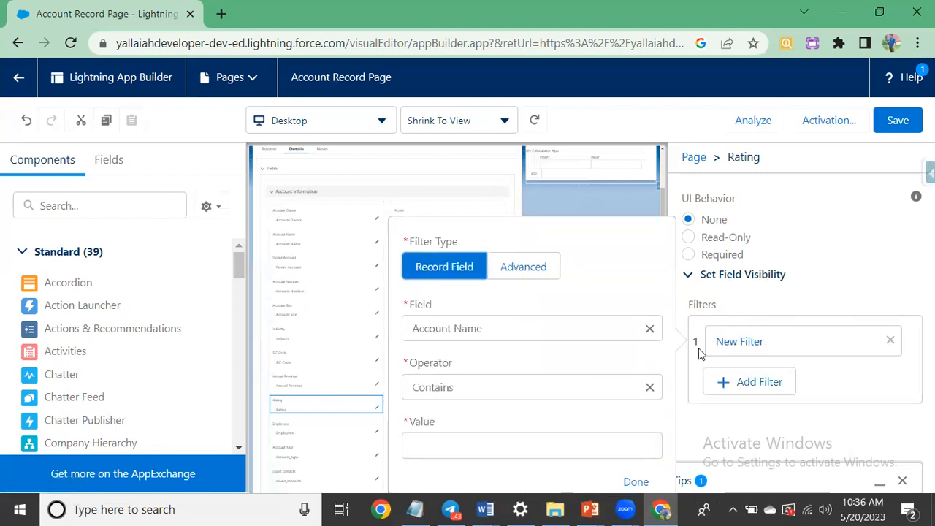
{"action": "left_click", "coordinate": [489, 326]}
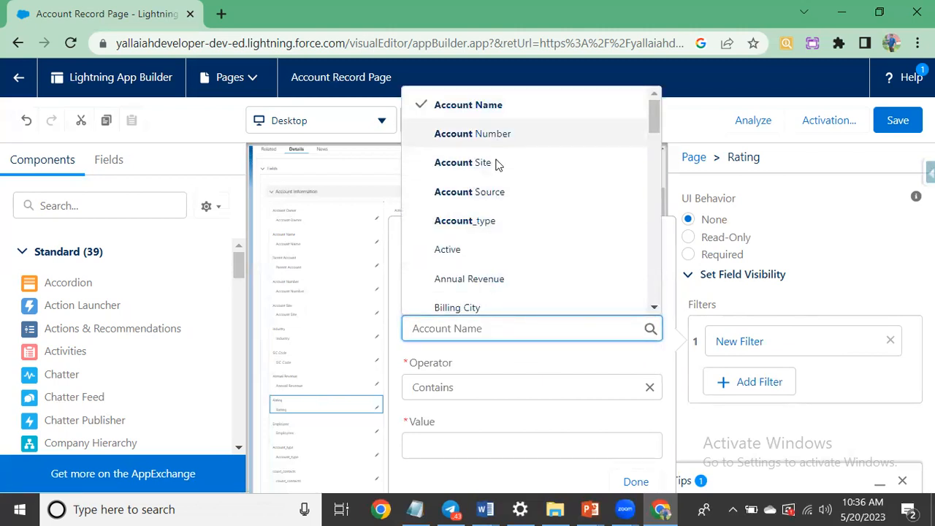
{"action": "left_click", "coordinate": [482, 278]}
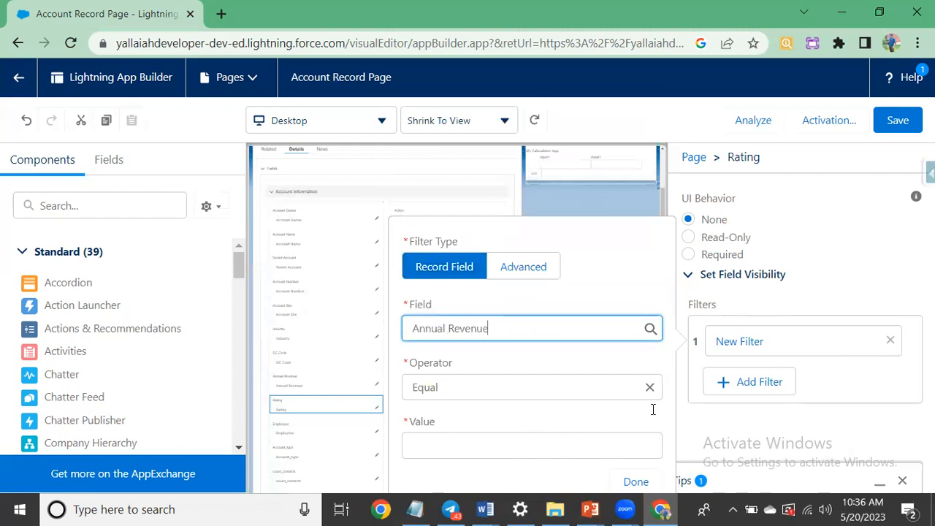
{"action": "left_click", "coordinate": [528, 391]}
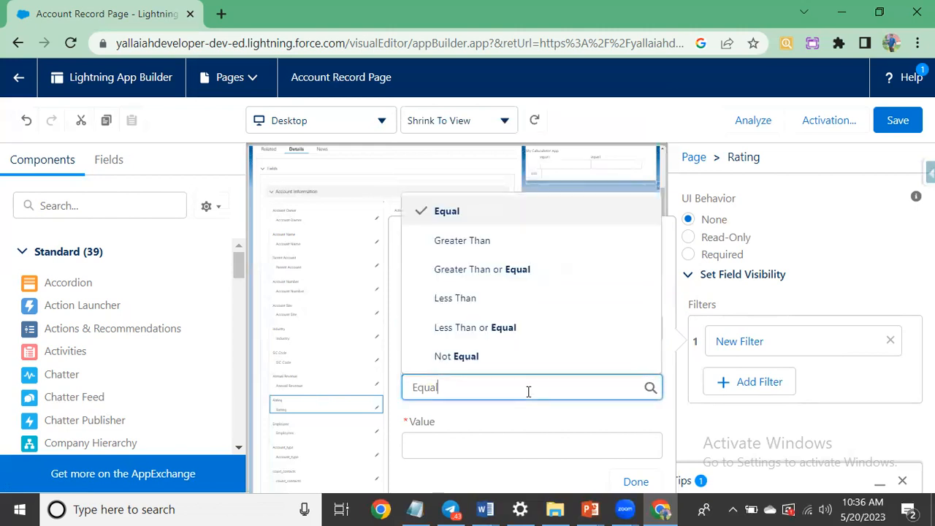
{"action": "left_click", "coordinate": [482, 271]}
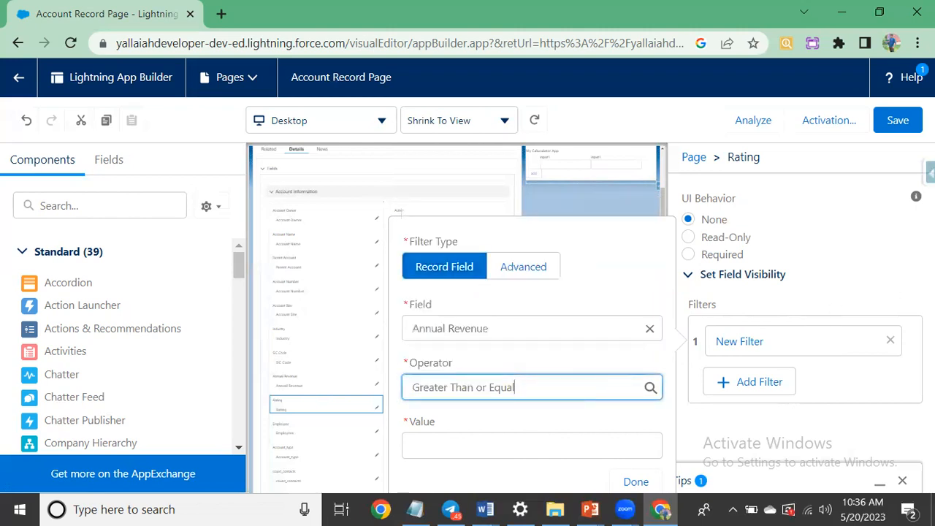
{"action": "left_click", "coordinate": [431, 424]}
{"action": "key", "text": "ctrl+minus"}
{"action": "key", "text": "ctrl+minus"}
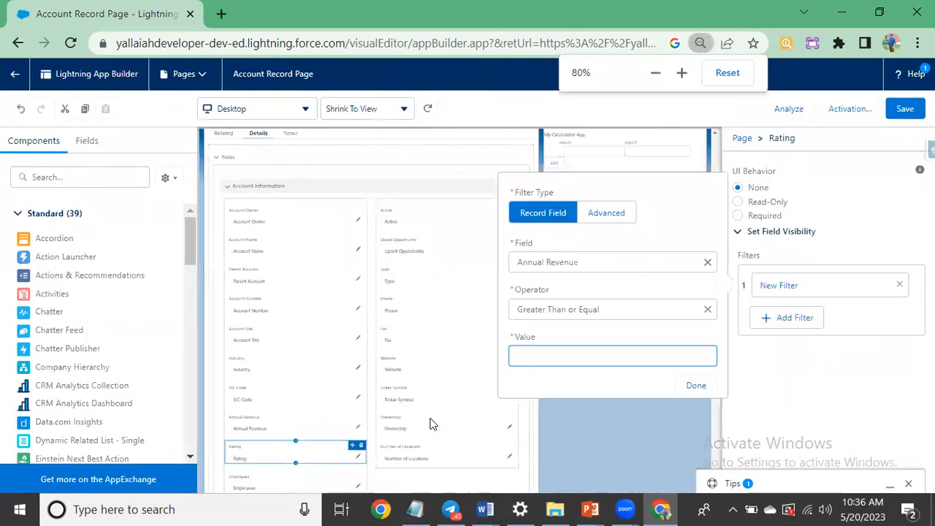
{"action": "type", "text": "1000"}
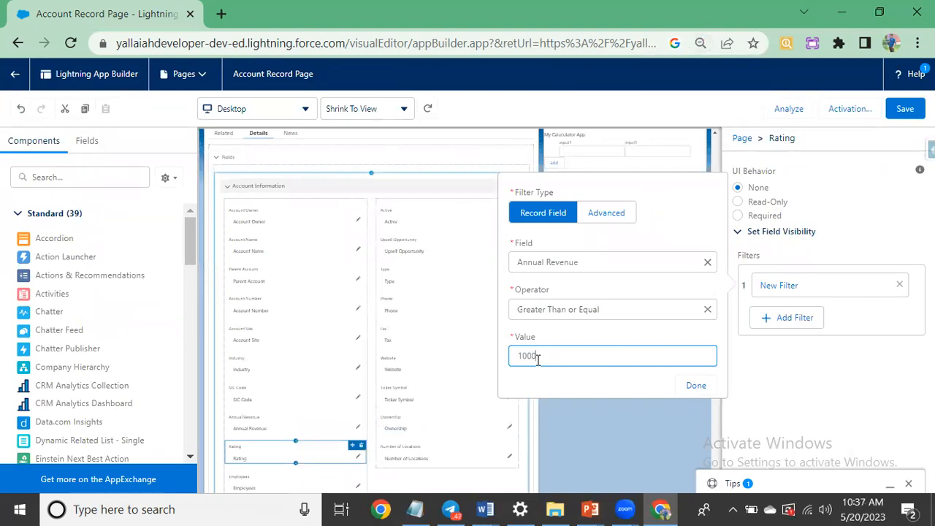
{"action": "left_click", "coordinate": [686, 387]}
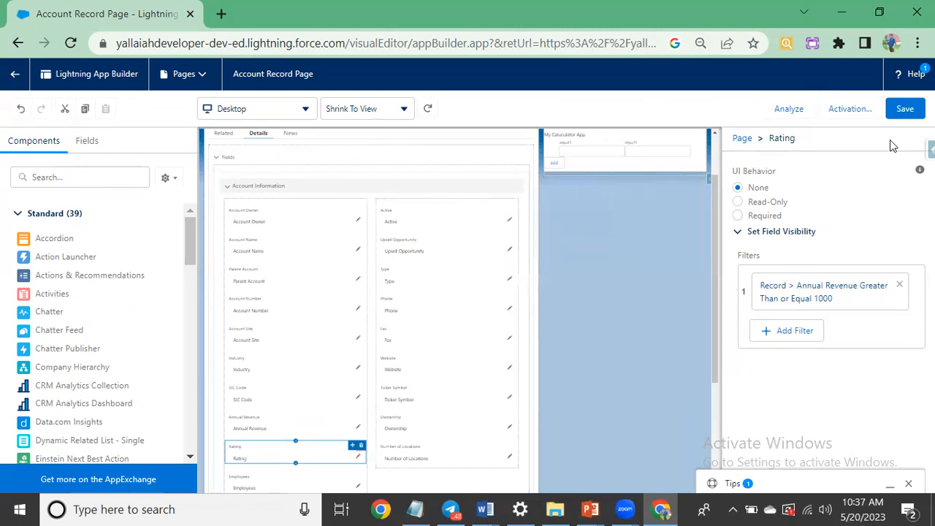
Step: Save the Account Record Page and return to the account record at normal zoom
{"action": "left_click", "coordinate": [903, 119]}
{"action": "left_click", "coordinate": [13, 74]}
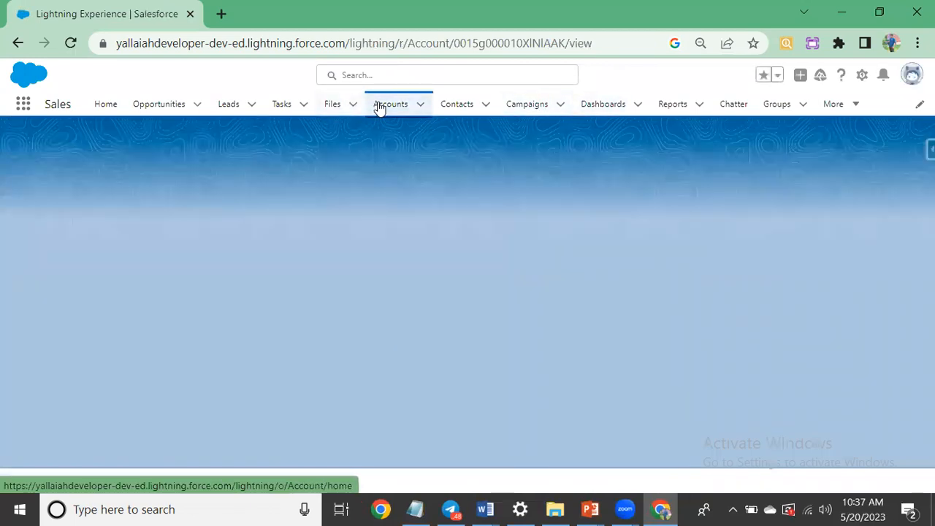
{"action": "key", "text": "ctrl+plus"}
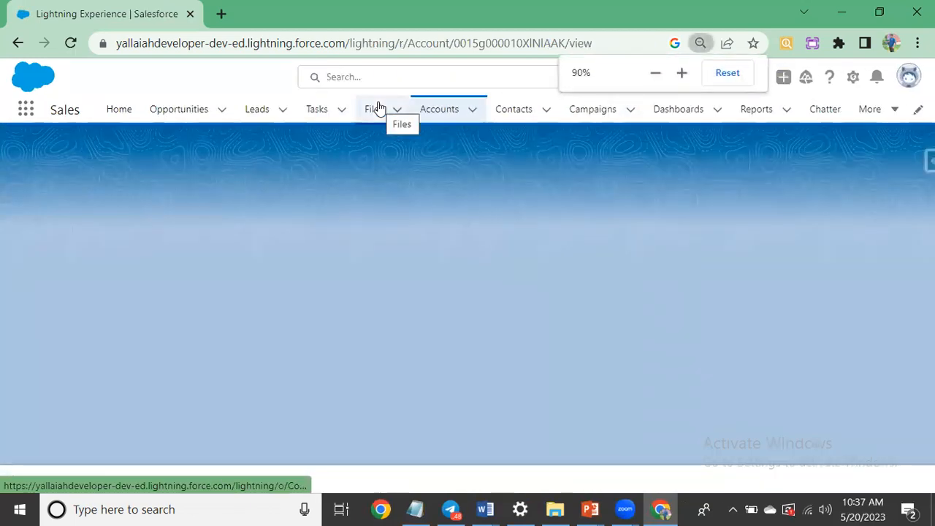
{"action": "key", "text": "ctrl+plus"}
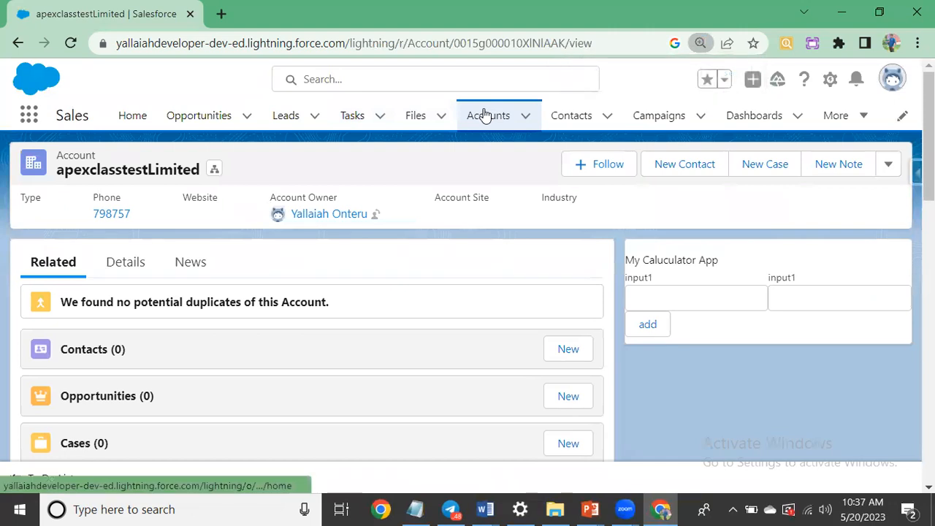
Step: Start a new account from the Accounts list and look through the fields in its Account Information section
{"action": "left_click", "coordinate": [484, 115]}
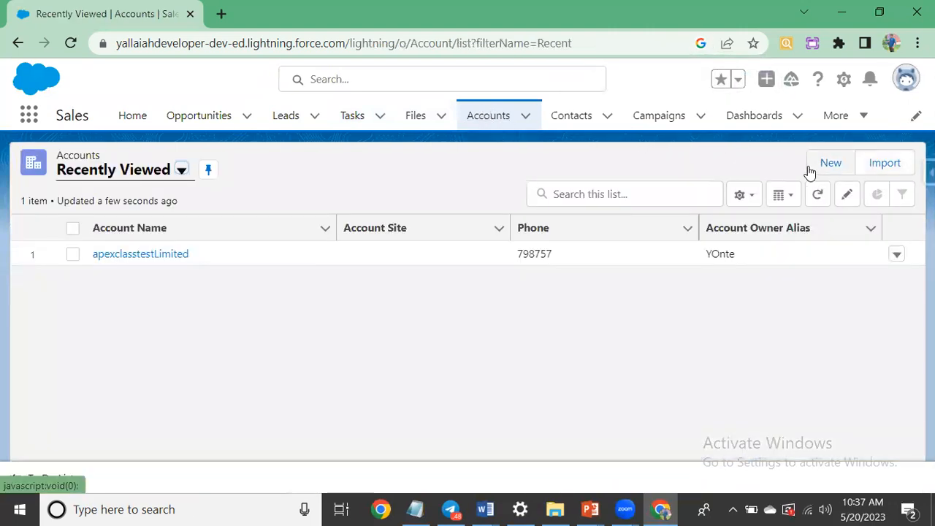
{"action": "left_click", "coordinate": [831, 165]}
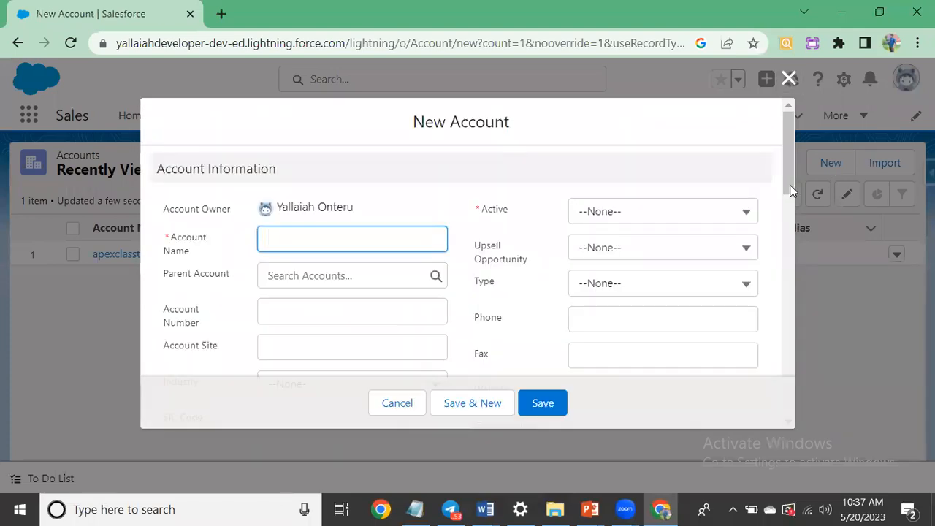
{"action": "left_click_drag", "start_coordinate": [789, 158], "coordinate": [802, 216]}
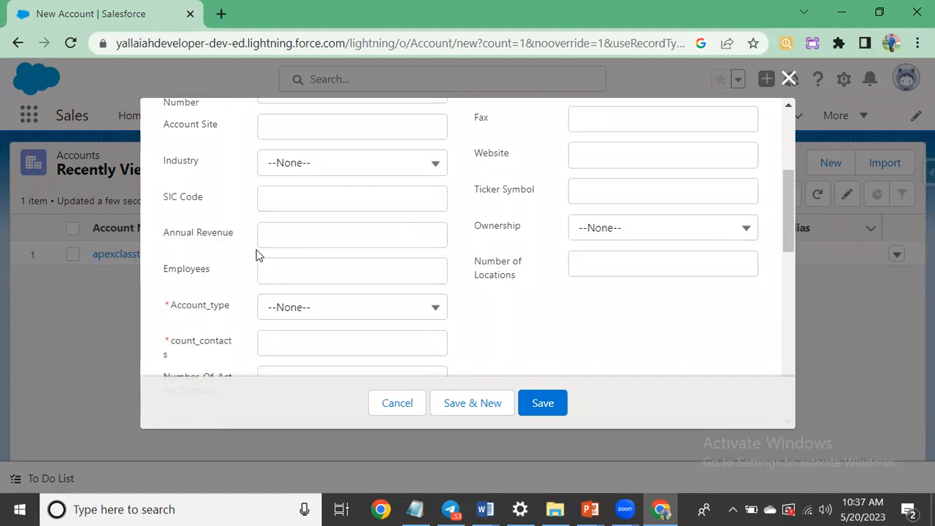
{"action": "left_click_drag", "start_coordinate": [783, 225], "coordinate": [790, 193]}
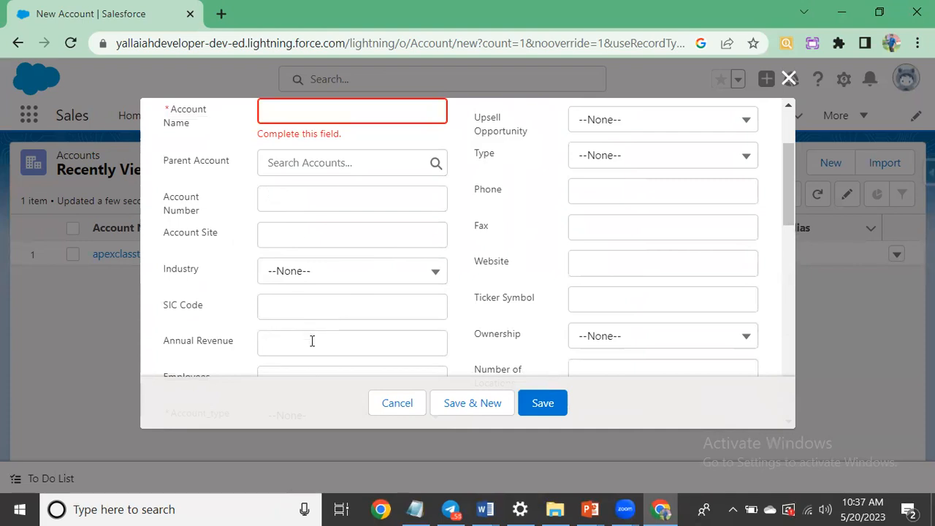
{"action": "left_click_drag", "start_coordinate": [782, 194], "coordinate": [789, 226]}
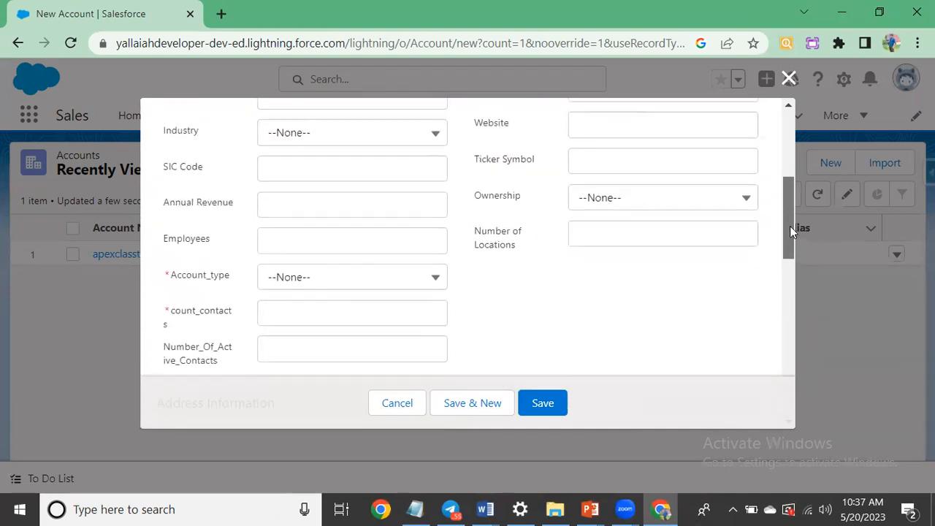
Step: Enter 500 as the new account's Annual Revenue, replace it with 10000 and commit the value
{"action": "left_click", "coordinate": [273, 209]}
{"action": "type", "text": "500"}
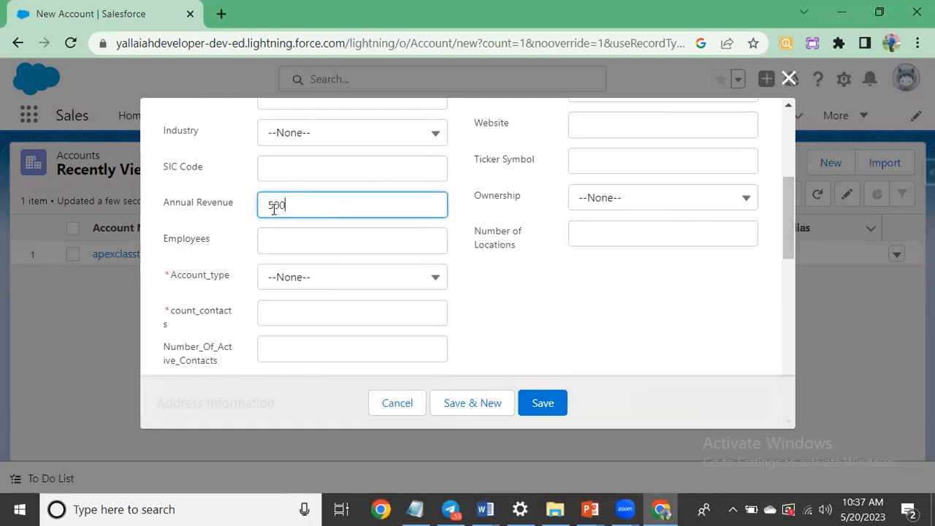
{"action": "key", "text": "BackSpace"}
{"action": "key", "text": "BackSpace"}
{"action": "key", "text": "BackSpace"}
{"action": "type", "text": "10000"}
{"action": "left_click", "coordinate": [479, 281]}
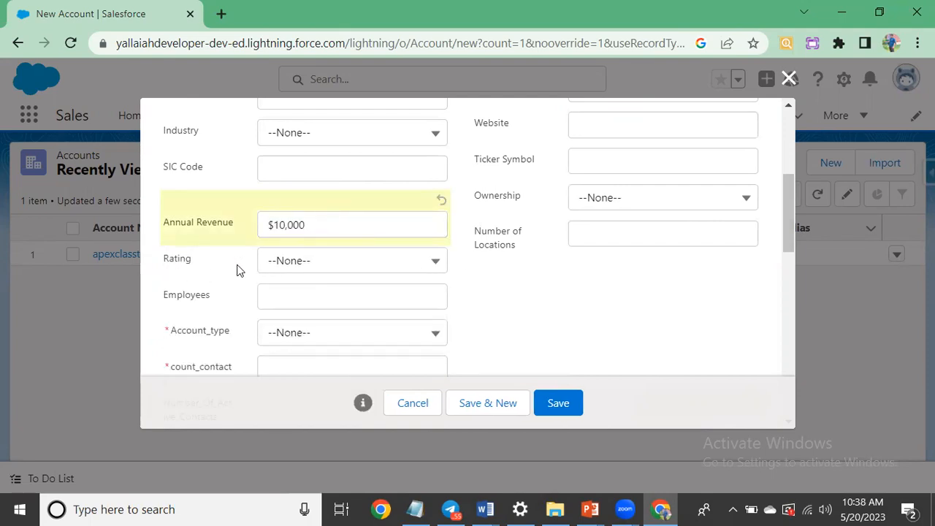
Step: Reduce the new account's Annual Revenue to 100 to test the Rating field's visibility below the threshold
{"action": "left_click", "coordinate": [319, 229]}
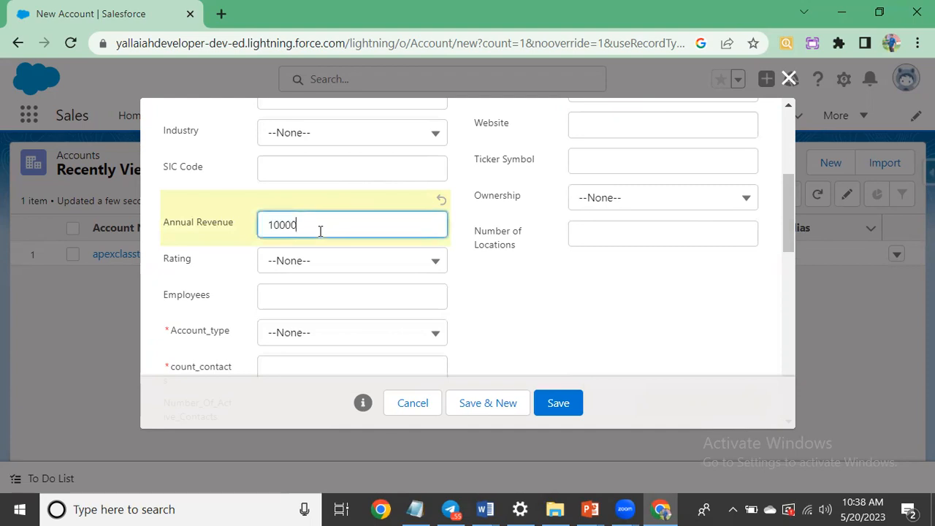
{"action": "key", "text": "BackSpace"}
{"action": "key", "text": "BackSpace"}
{"action": "left_click", "coordinate": [494, 314]}
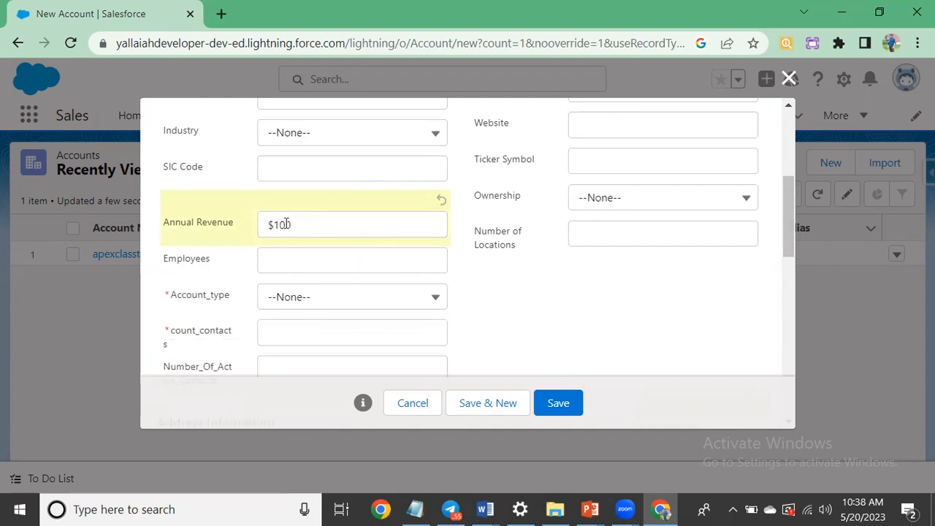
Step: Raise the new account's Annual Revenue to 1000 and set its Rating to Hot
{"action": "left_click", "coordinate": [319, 219]}
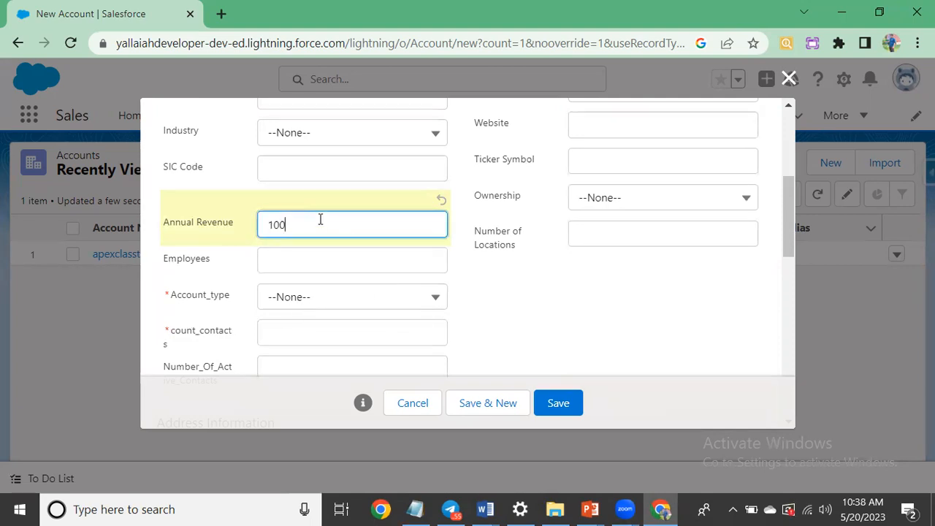
{"action": "type", "text": "0"}
{"action": "left_click", "coordinate": [482, 288]}
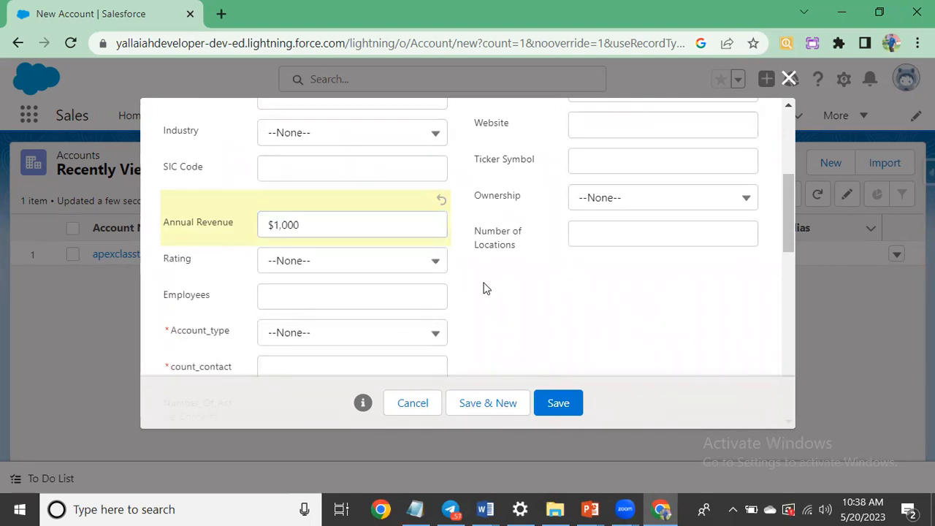
{"action": "left_click", "coordinate": [332, 262]}
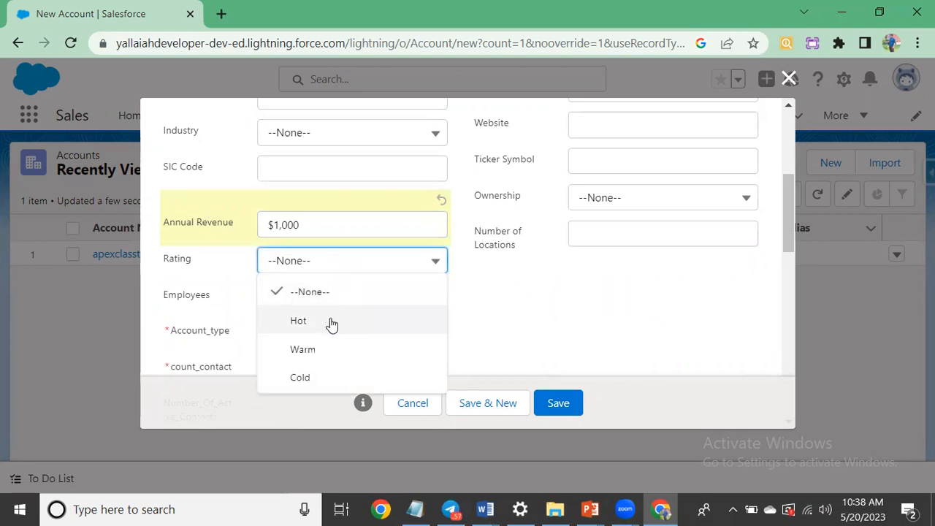
{"action": "left_click", "coordinate": [330, 322]}
Step: Fill in the Account Name with the first autofill suggestion and try to save the new account
{"action": "scroll", "coordinate": [569, 329], "scroll_direction": "up", "scroll_amount": 3}
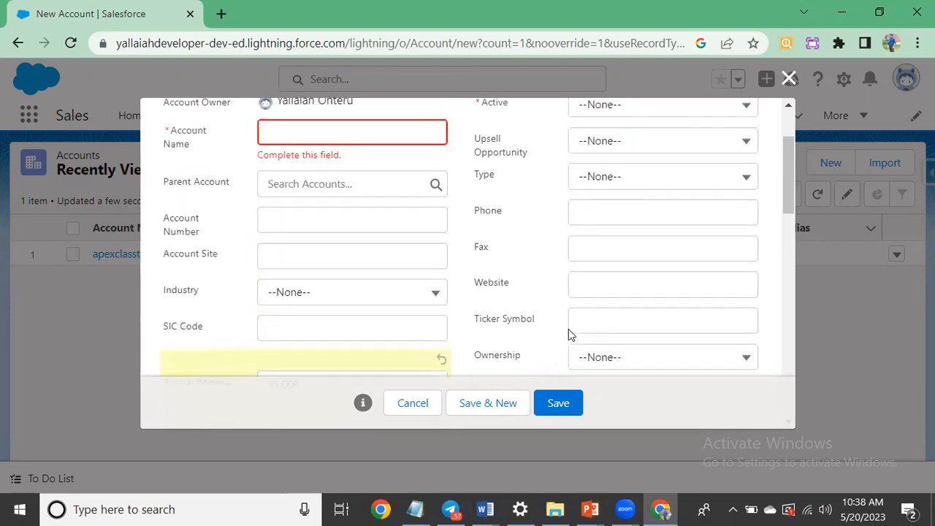
{"action": "scroll", "coordinate": [535, 292], "scroll_direction": "up", "scroll_amount": 2}
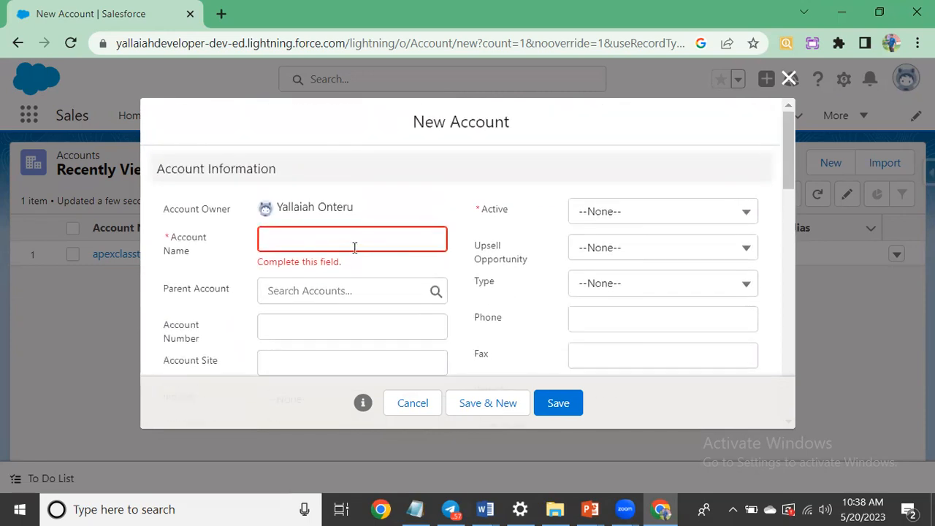
{"action": "left_click", "coordinate": [353, 247]}
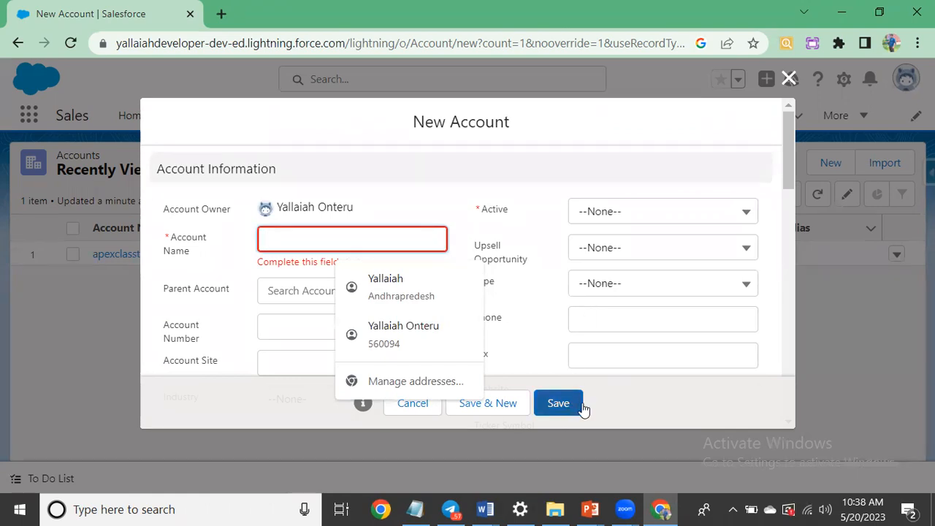
{"action": "left_click", "coordinate": [397, 286]}
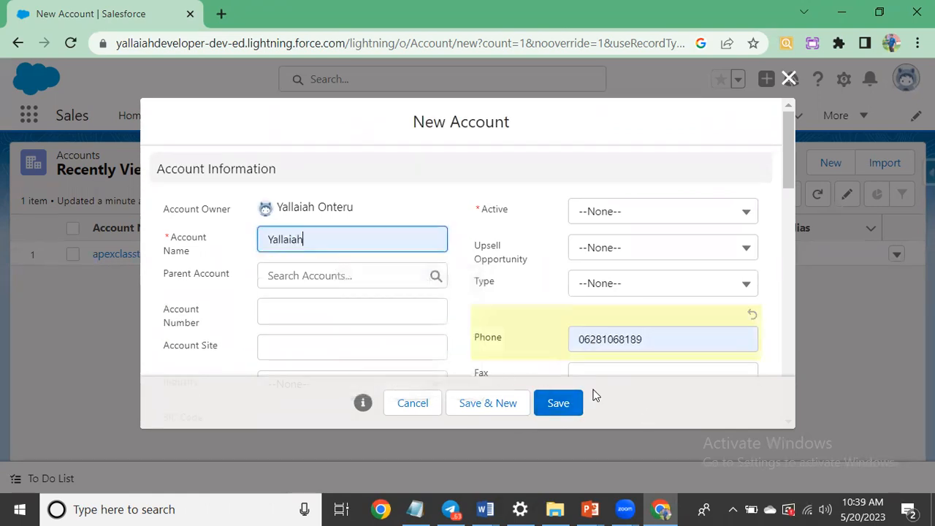
{"action": "left_click", "coordinate": [559, 403]}
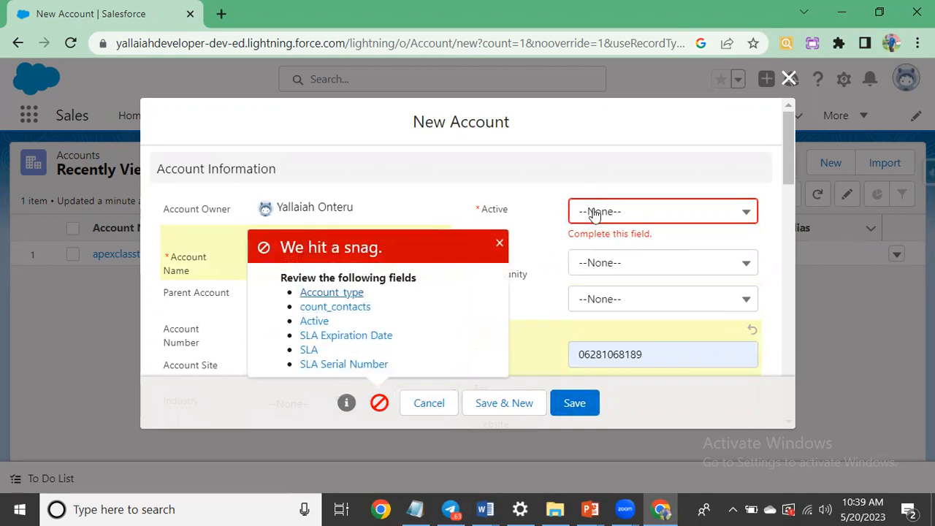
Step: Set the required Active field to No and try to save the account again
{"action": "left_click", "coordinate": [593, 213]}
{"action": "left_click", "coordinate": [602, 270]}
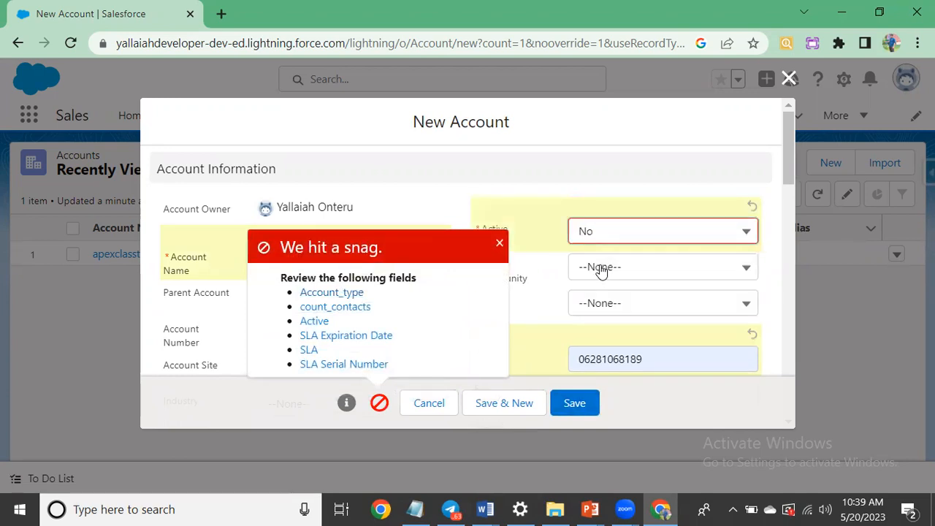
{"action": "left_click", "coordinate": [569, 404]}
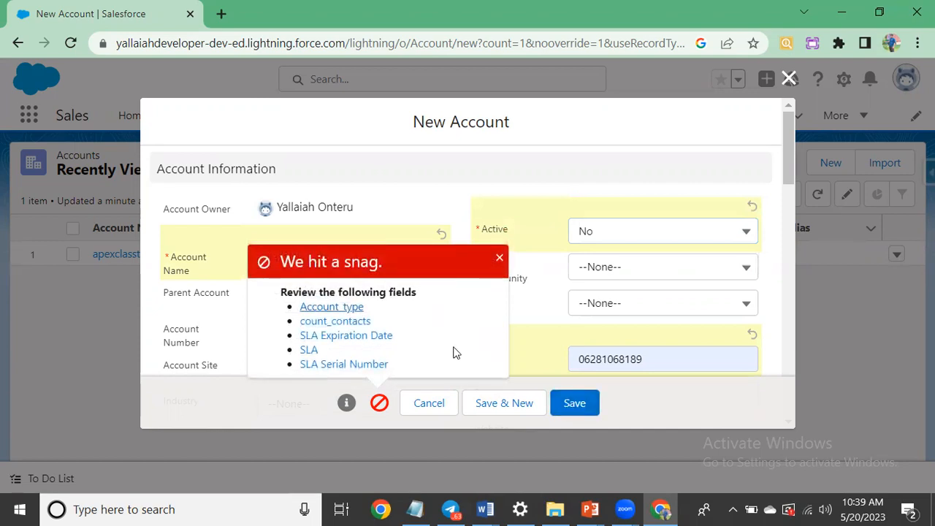